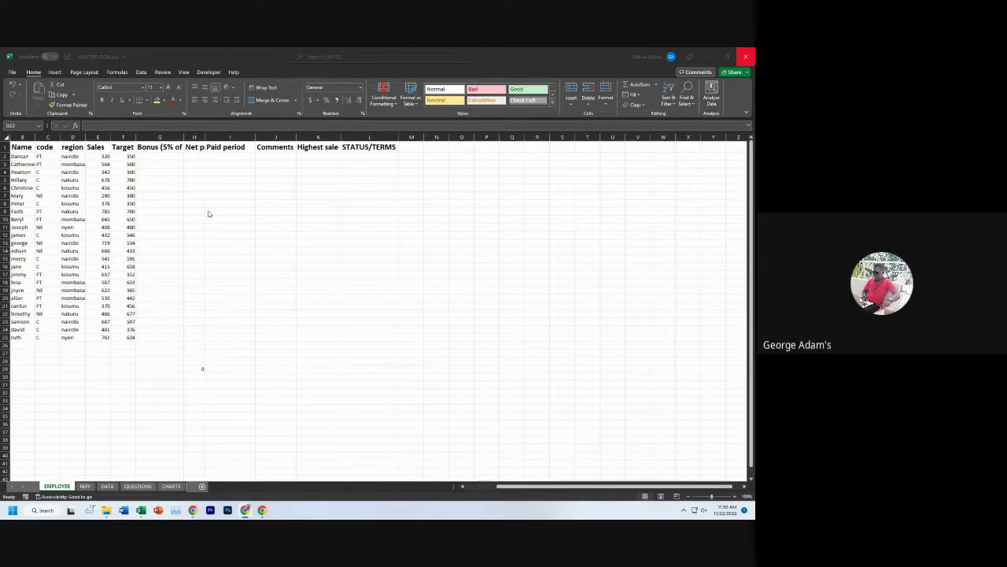
# - Return to the MASTERS DATA workbook and widen the Net pay column H on the EMPLOYEE sheet
pyautogui.hotkey('alt', 'Tab')
pyautogui.moveTo(206, 138); pyautogui.dragTo(263, 138)
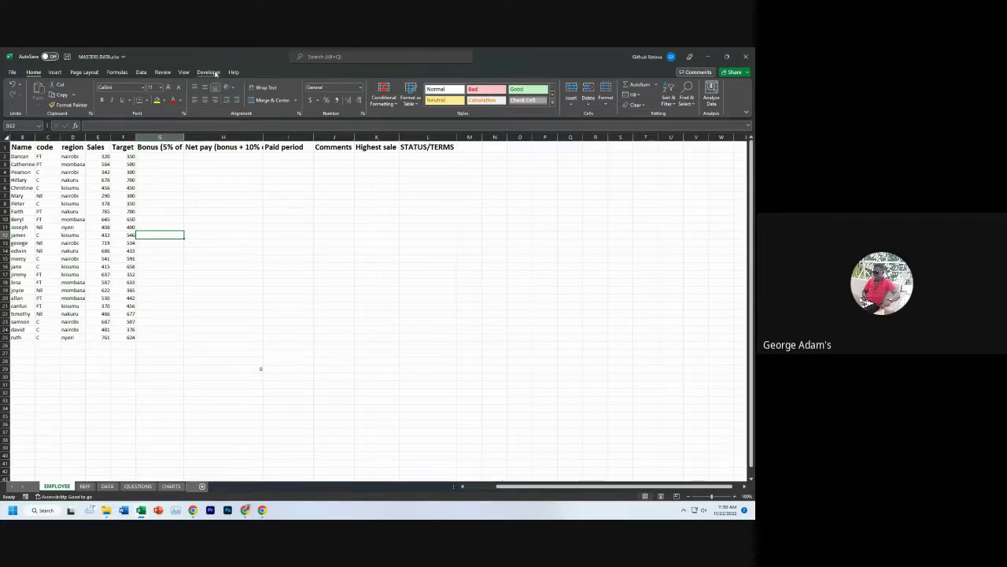
# - Set up a new macro recording and enter SALES AGENT PAYMENT as its macro name
pyautogui.click(209, 72)
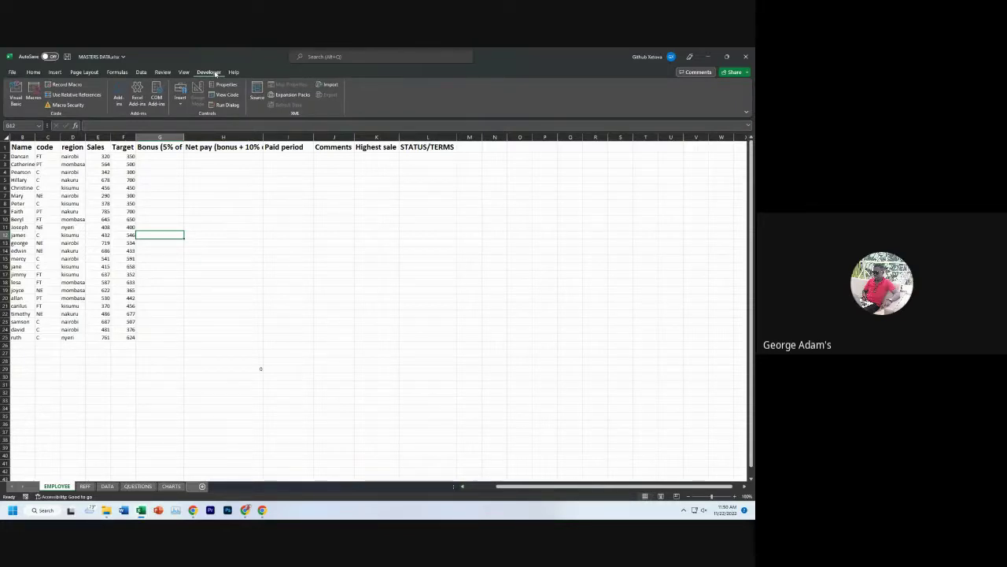
pyautogui.click(63, 85)
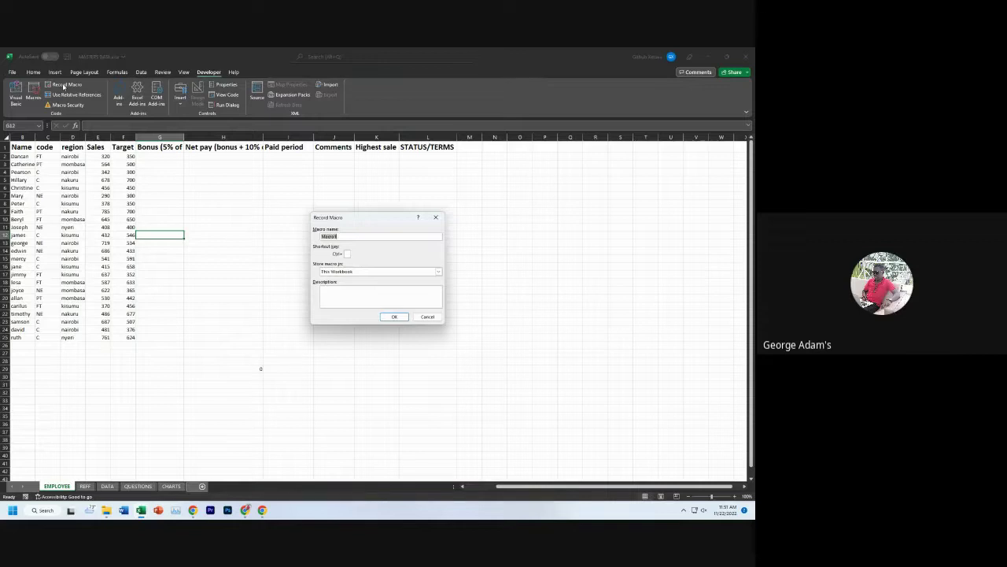
pyautogui.write('SALES')
pyautogui.write(')))))))))')
pyautogui.write(' AGENT ')
pyautogui.write('PAYMENT')
# - Choose Personal Macro Workbook as the macro's storage location and try to start recording
pyautogui.click(439, 271)
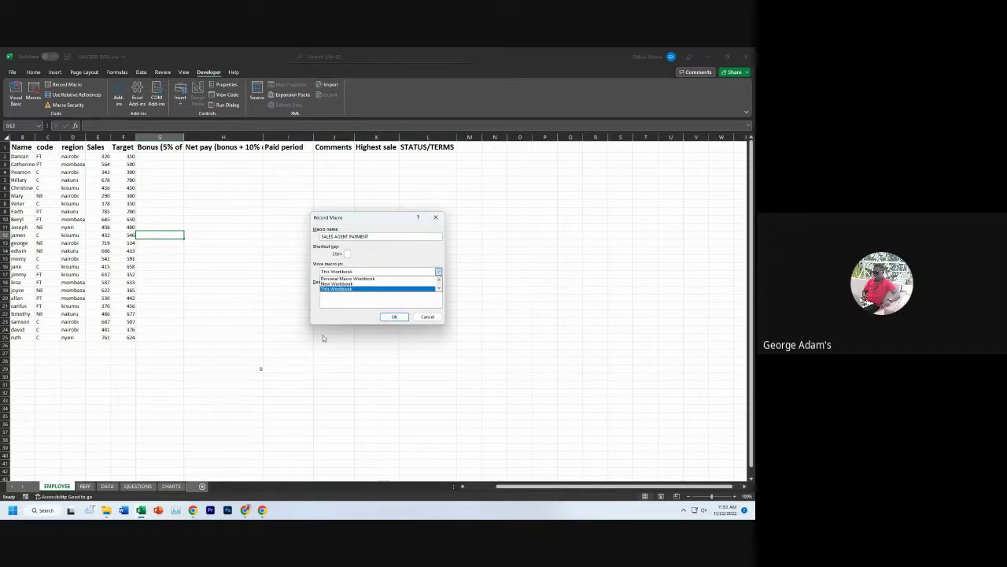
pyautogui.click(340, 279)
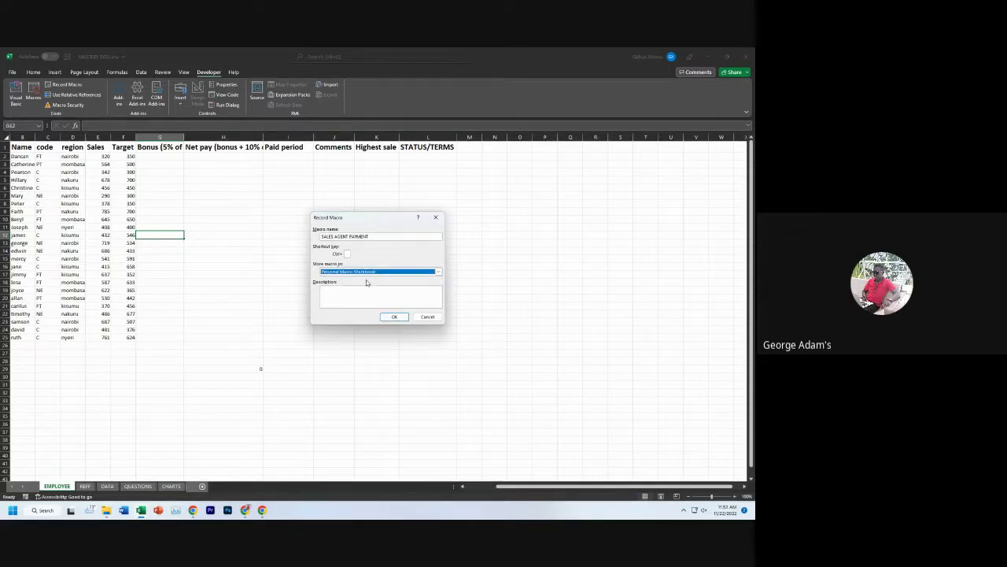
pyautogui.click(367, 298)
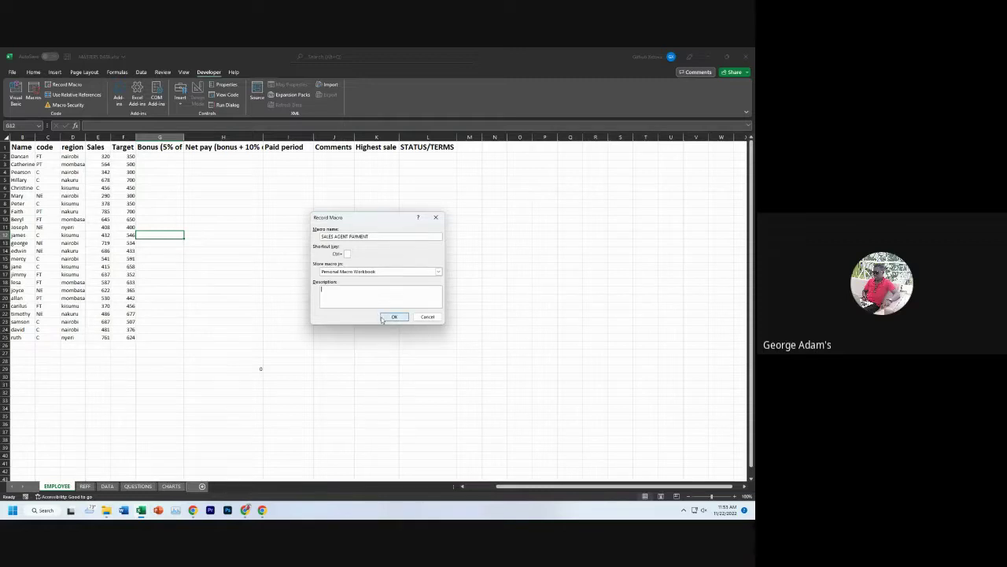
pyautogui.click(386, 318)
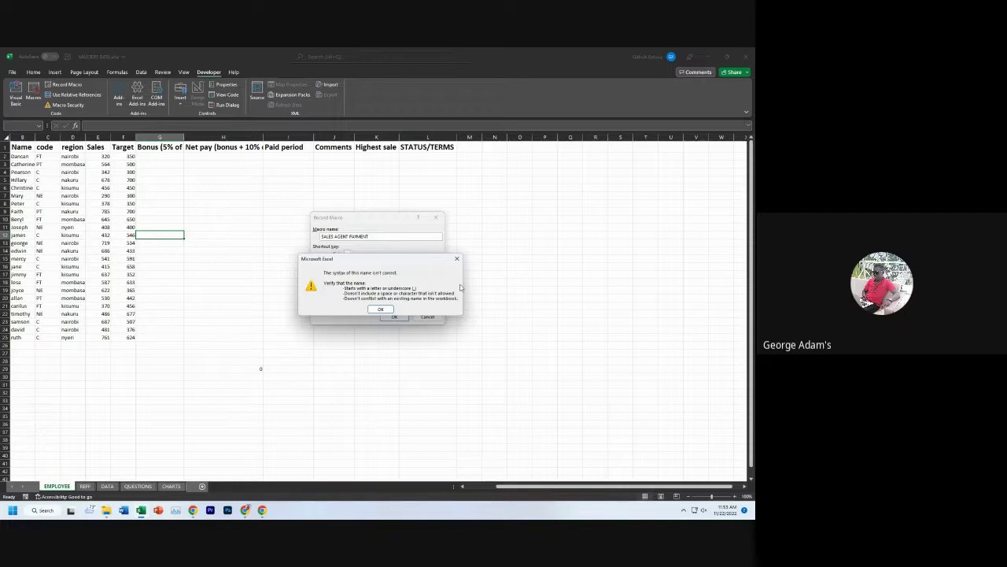
pyautogui.click(457, 258)
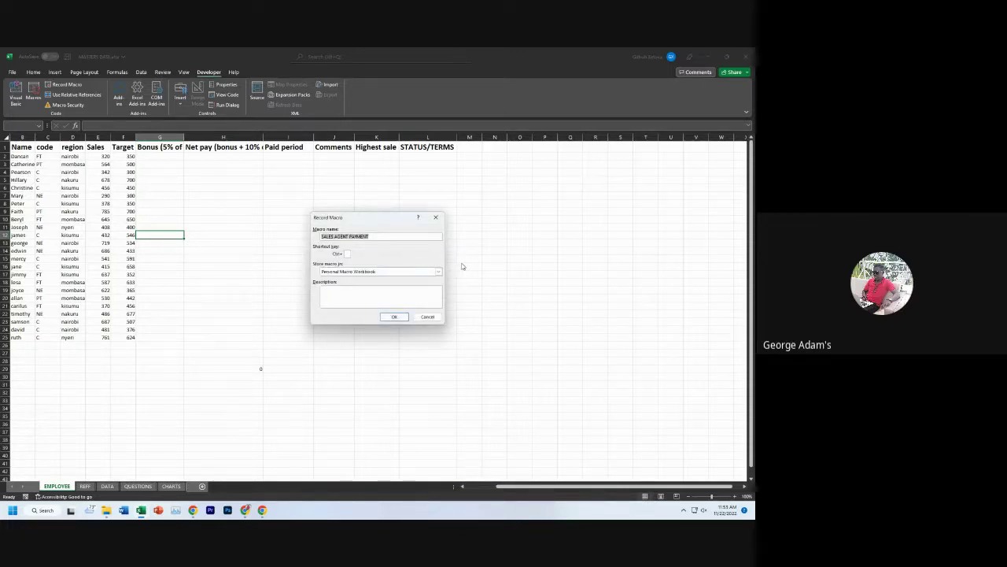
# - Replace the spaces in the macro name with underscores to read SALES_AGENT_PAYMENT and start recording
pyautogui.click(347, 236)
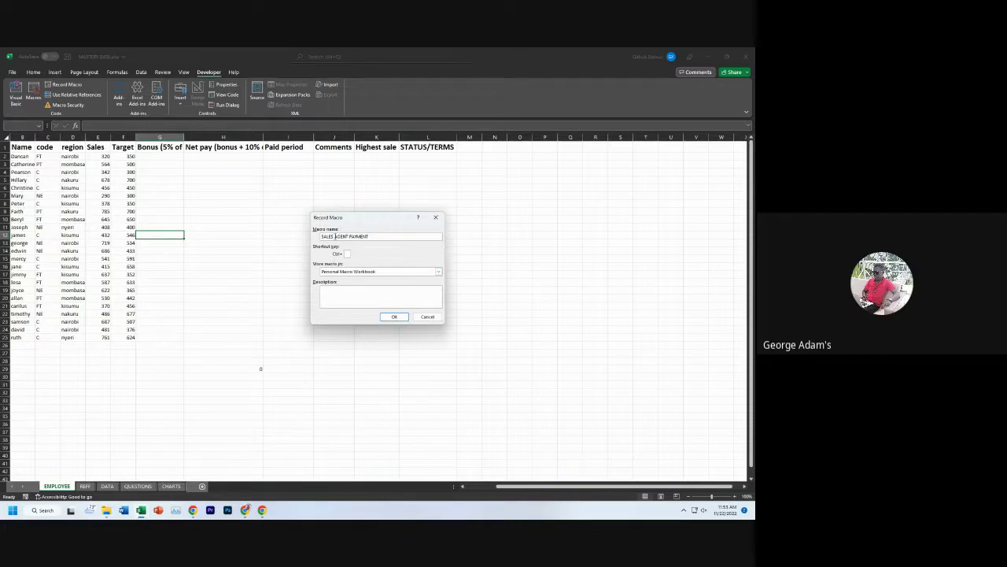
pyautogui.press('BackSpace')
pyautogui.write('_')
pyautogui.click(351, 236)
pyautogui.click(351, 236)
pyautogui.press('BackSpace')
pyautogui.write('_')
pyautogui.click(393, 316)
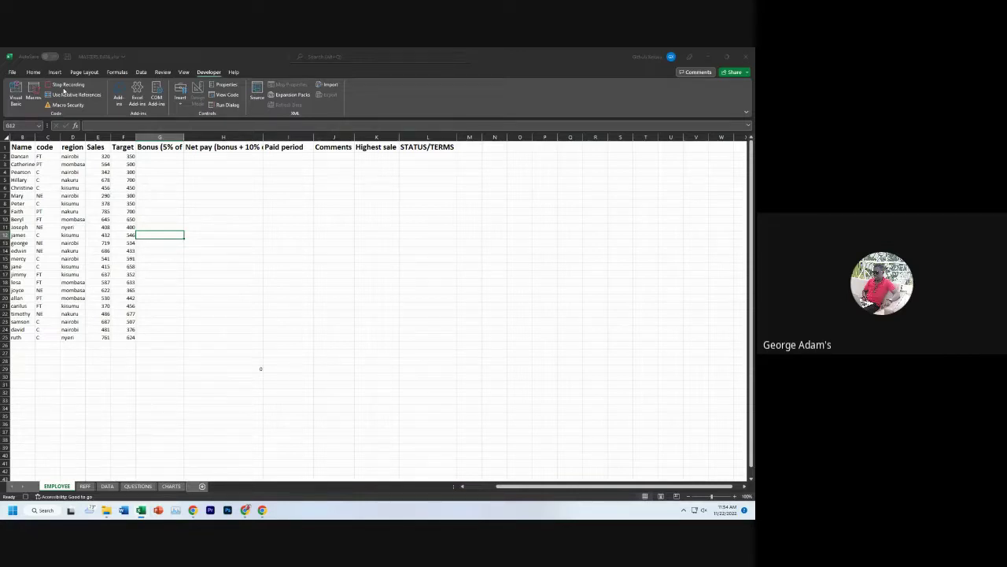
# - Autofit the Bonus (5% of sales) column and enter the formula =IF(E2>F2,5%*E2,0) in G2
pyautogui.doubleClick(184, 137)
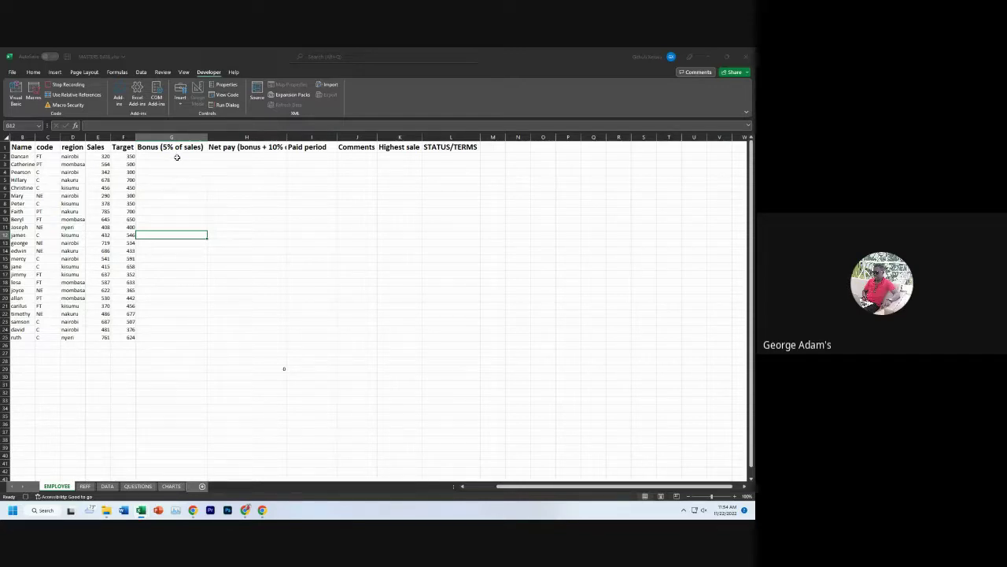
pyautogui.click(177, 157)
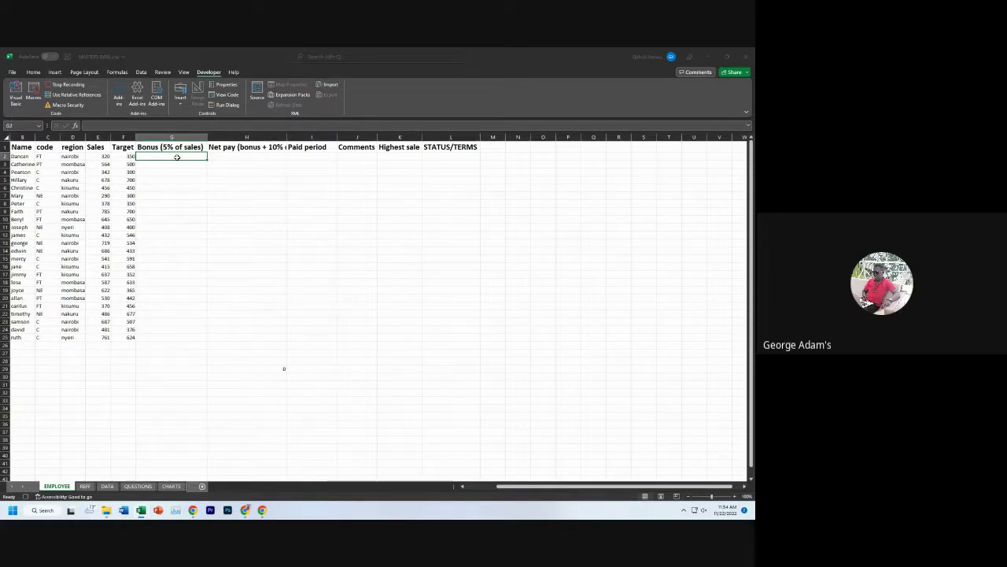
pyautogui.write('=I')
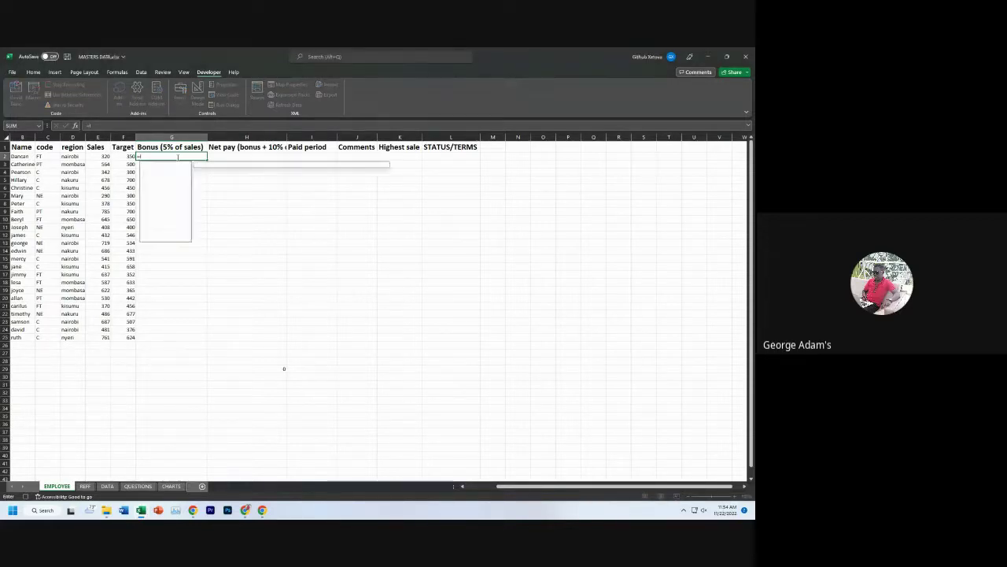
pyautogui.write('F')
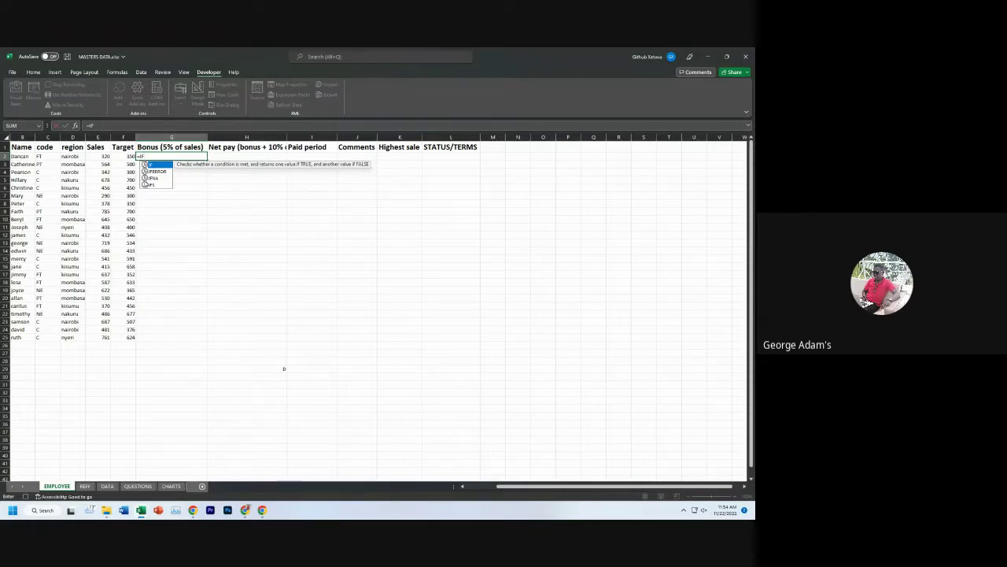
pyautogui.doubleClick(150, 165)
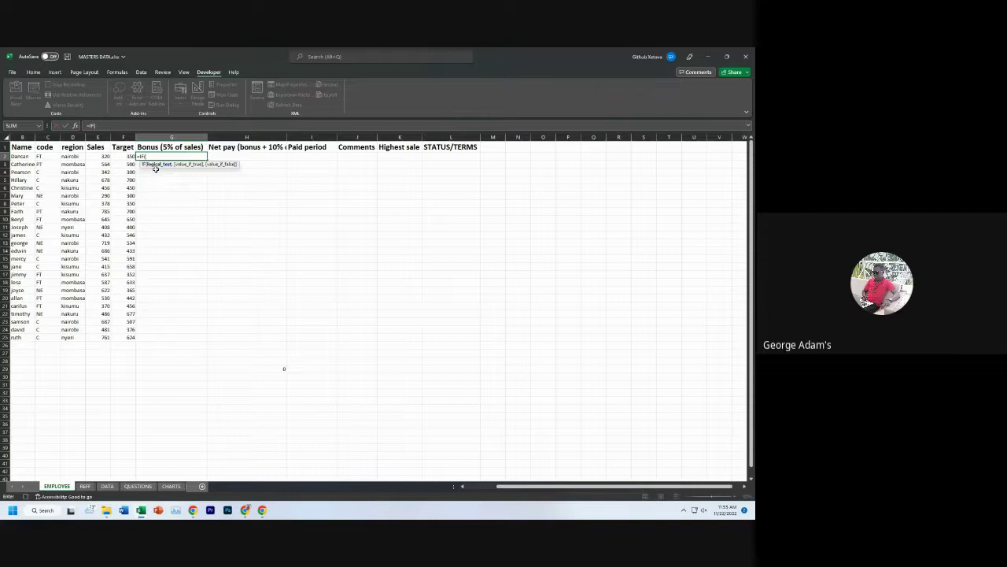
pyautogui.click(103, 158)
pyautogui.write('>')
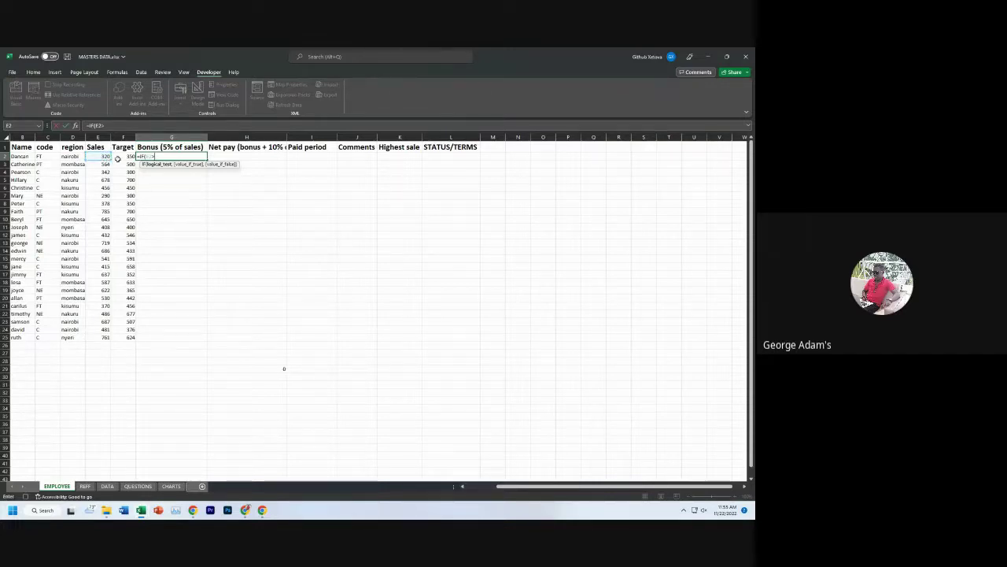
pyautogui.click(120, 157)
pyautogui.write(',5%*')
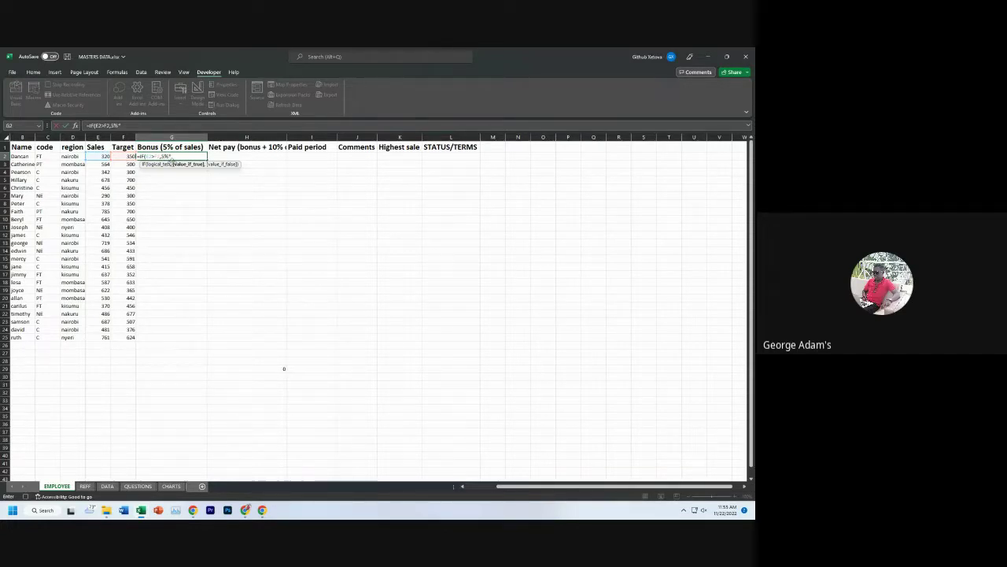
pyautogui.click(93, 156)
pyautogui.write(',0')
pyautogui.press('Return')
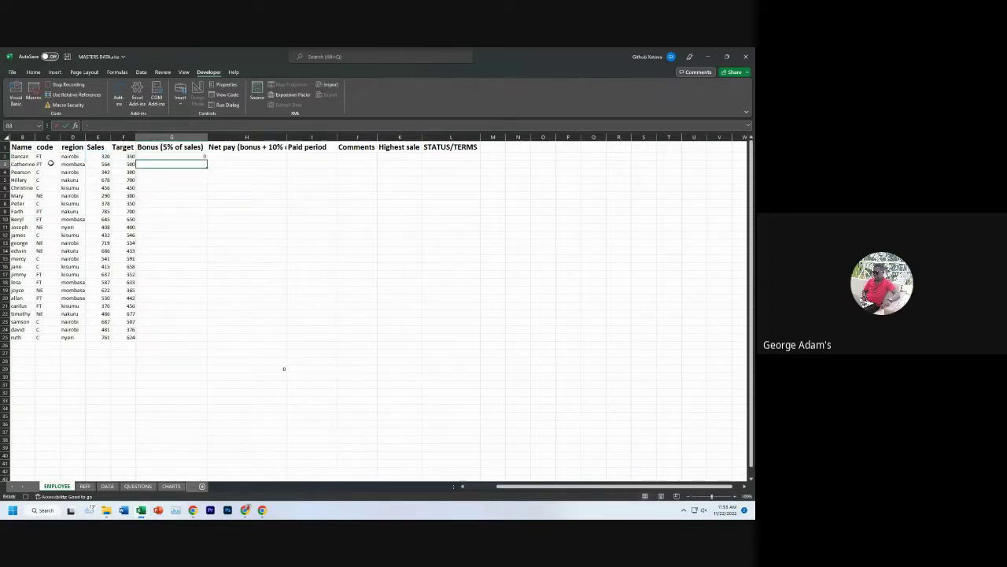
# - Fill the bonus formula in G2 down to G25
pyautogui.click(150, 156)
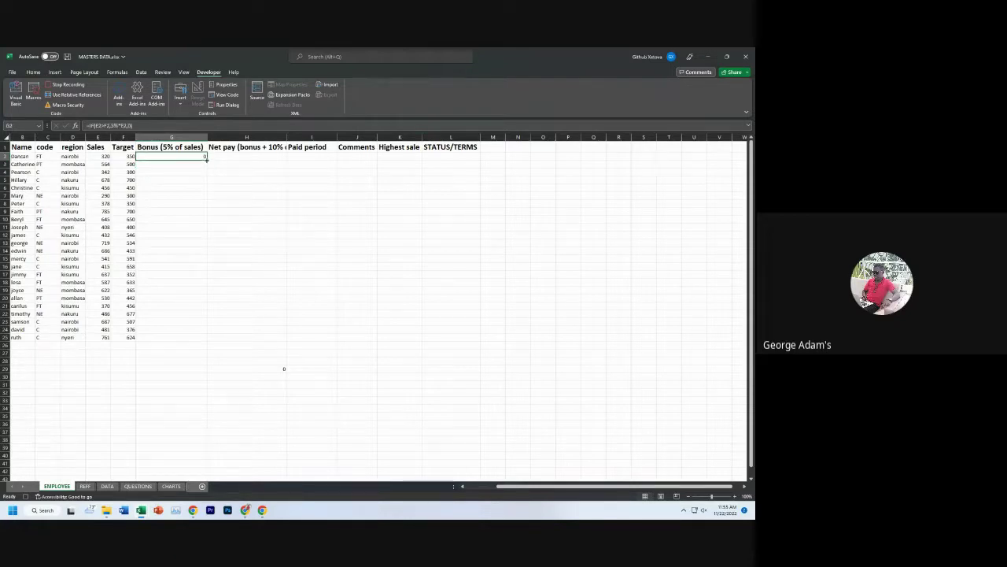
pyautogui.moveTo(207, 159); pyautogui.dragTo(206, 339)
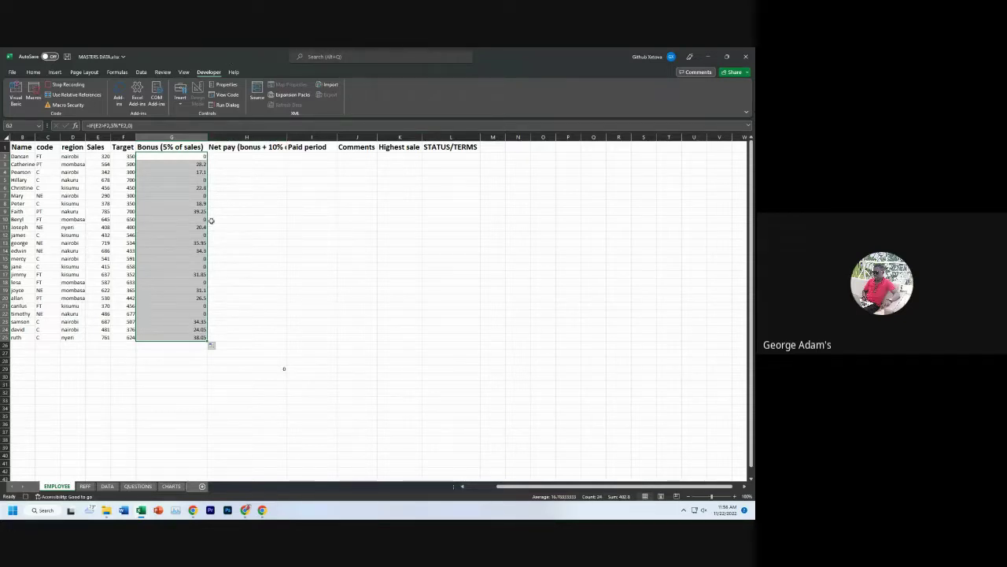
# - Add a new worksheet after the EMPLOYEE sheet and rename it REPORT
pyautogui.click(201, 485)
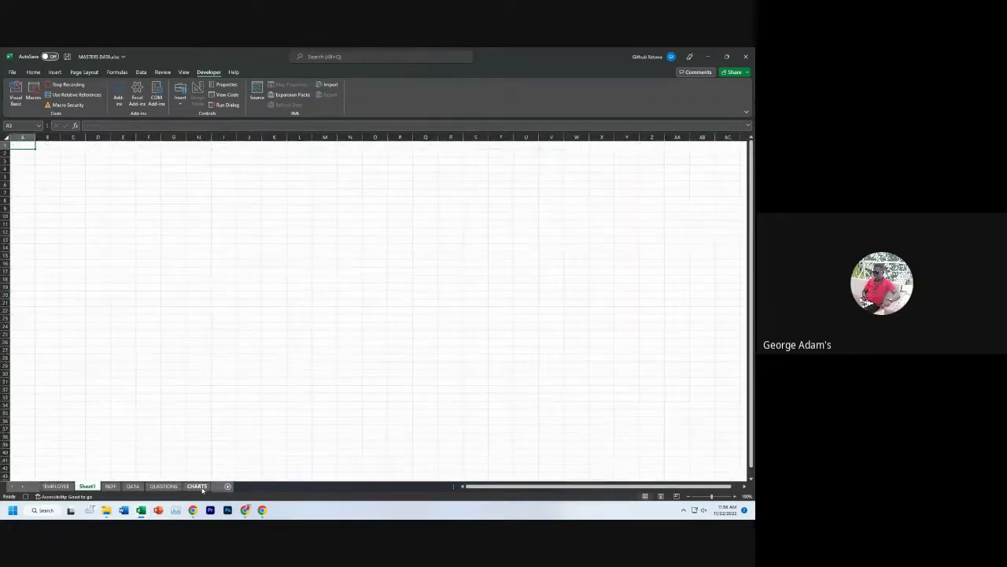
pyautogui.rightClick(94, 488)
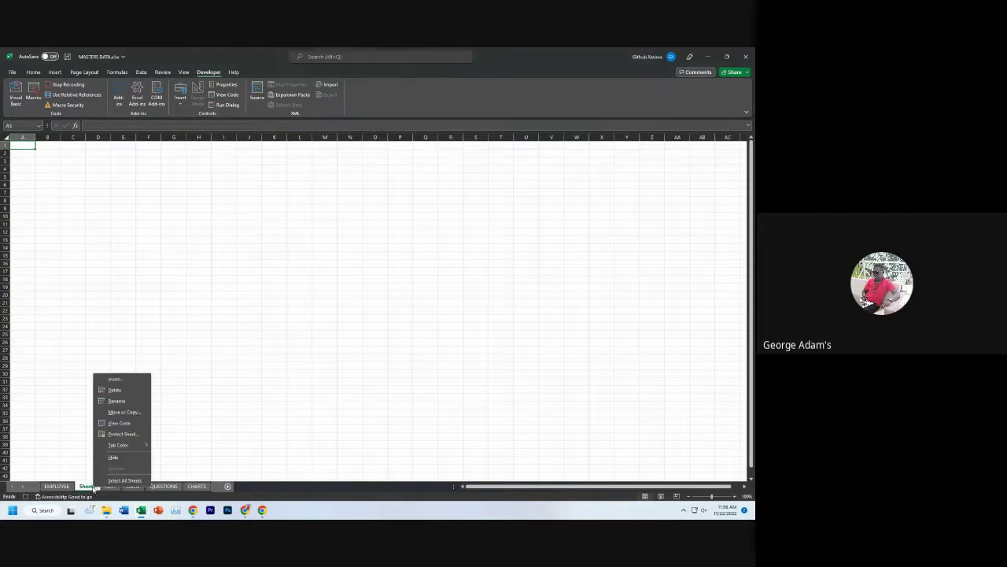
pyautogui.click(117, 401)
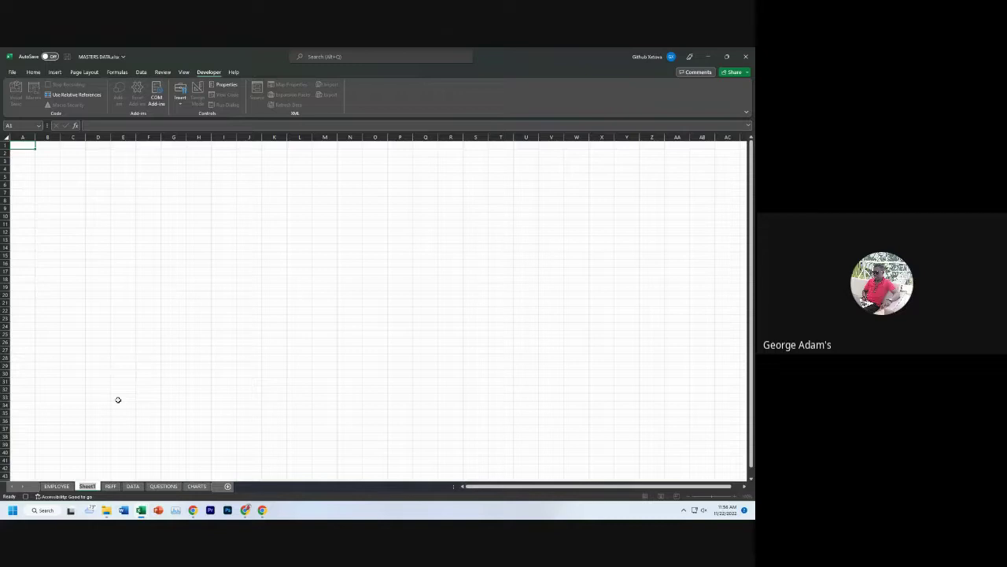
pyautogui.write('e')
pyautogui.press('BackSpace')
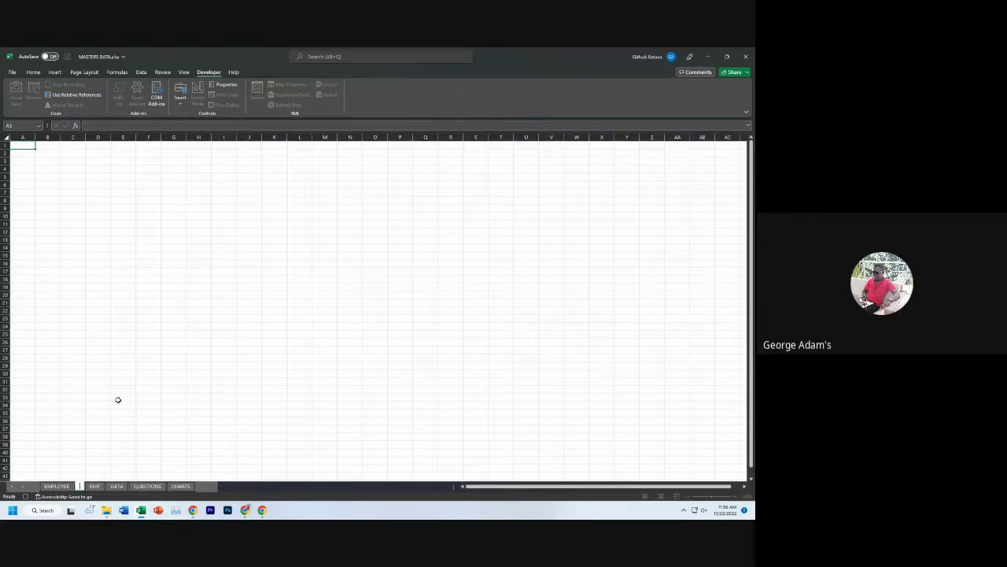
pyautogui.write('REPO')
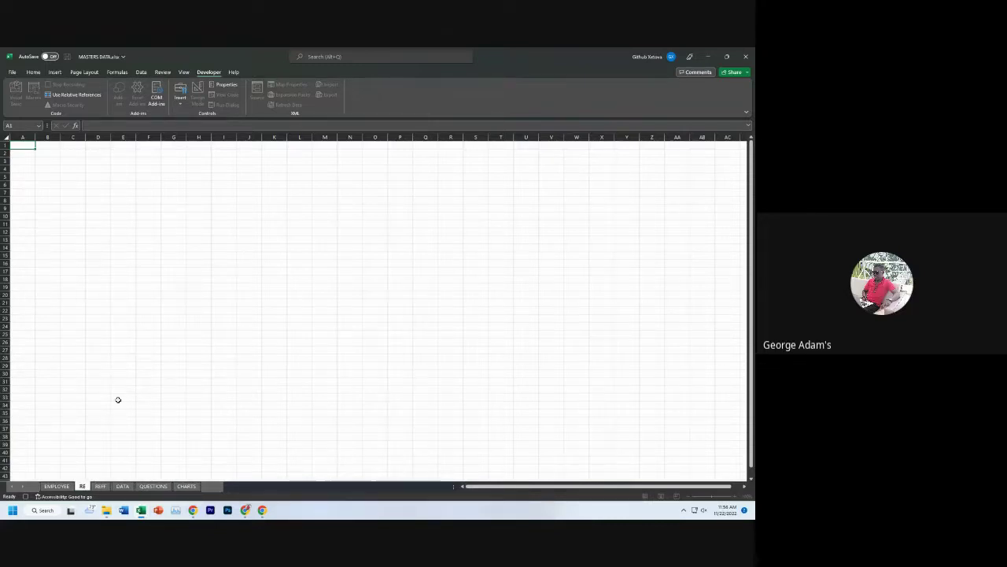
pyautogui.press('Return')
pyautogui.write('RT')
pyautogui.press('Return')
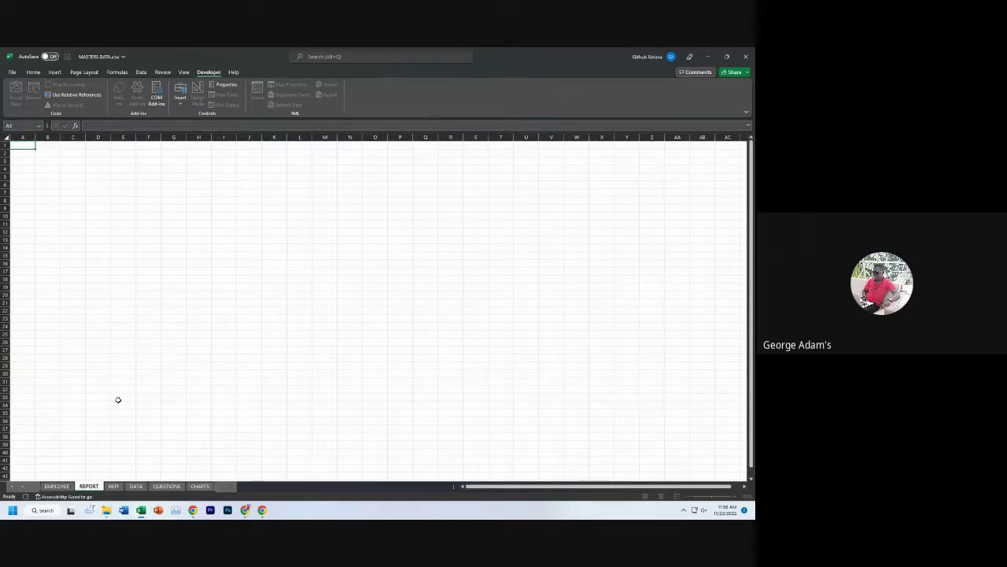
pyautogui.click(106, 326)
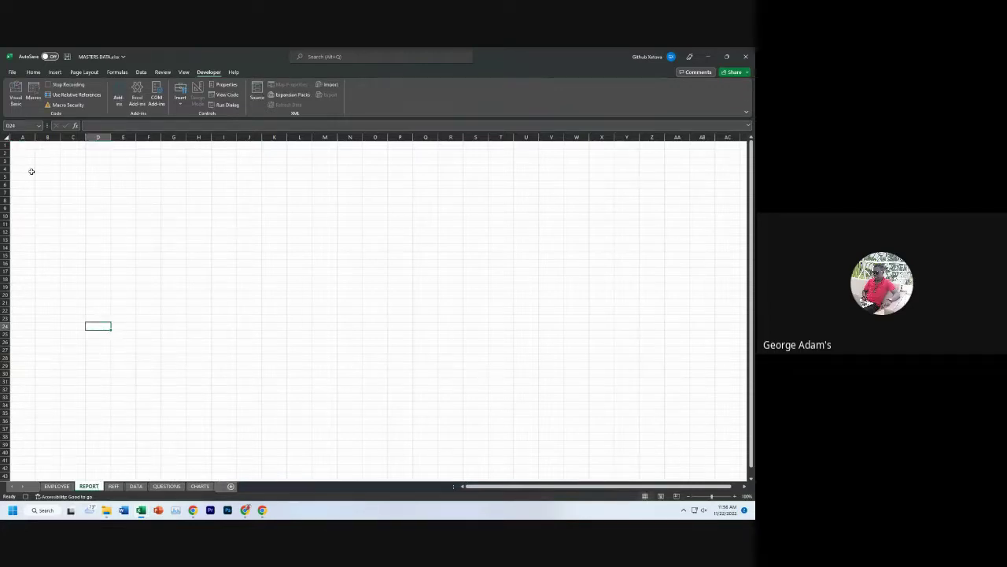
# - Enter the headings TIME, BONUS and NET PAY in A2:C2 of the REPORT sheet and select D2
pyautogui.click(20, 152)
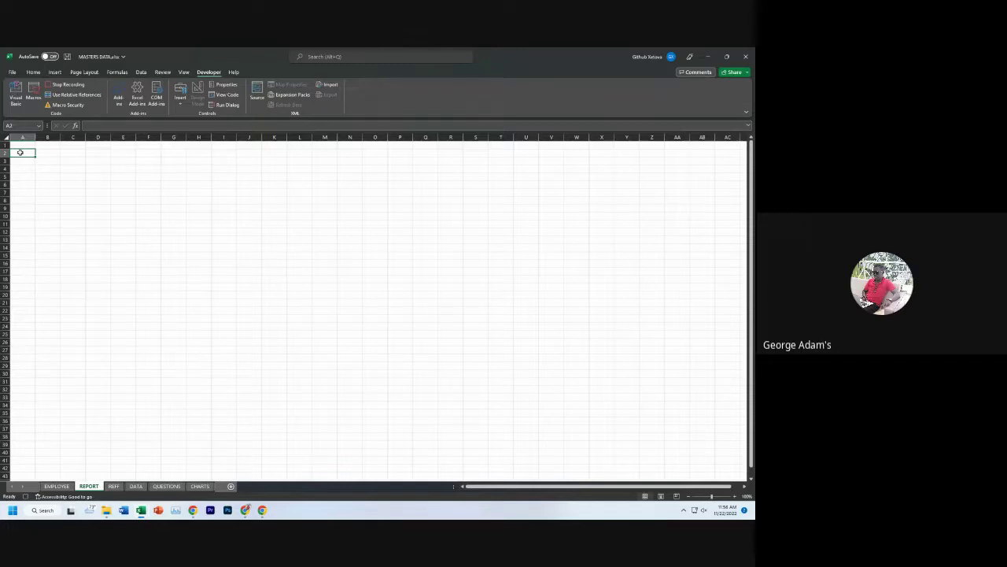
pyautogui.write('TIME')
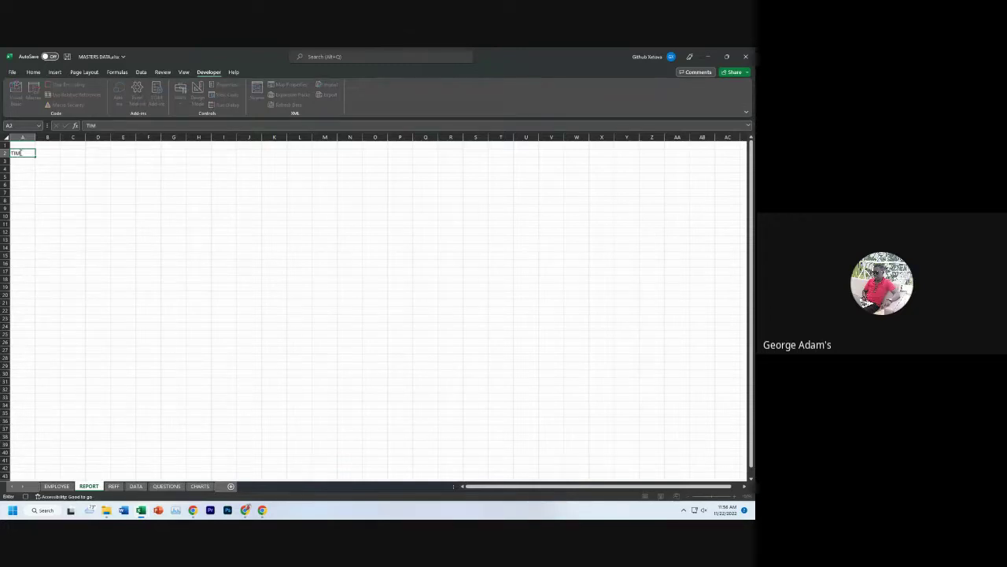
pyautogui.click(44, 154)
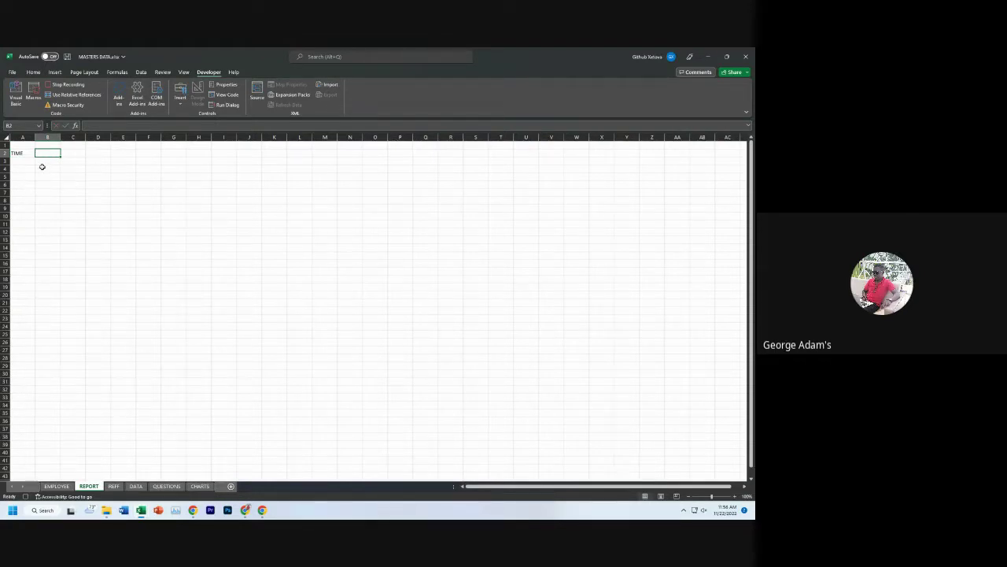
pyautogui.write('BONUS')
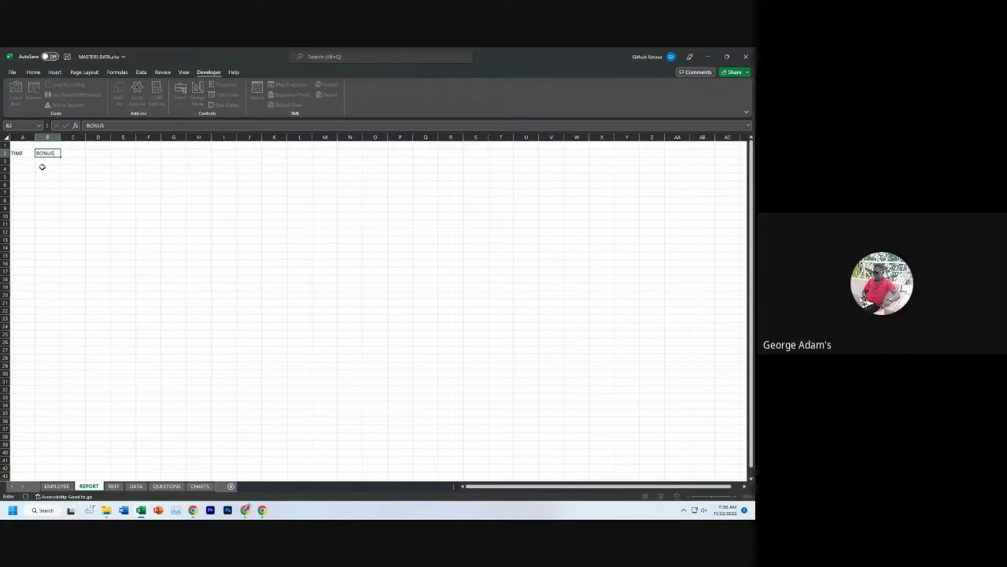
pyautogui.click(74, 154)
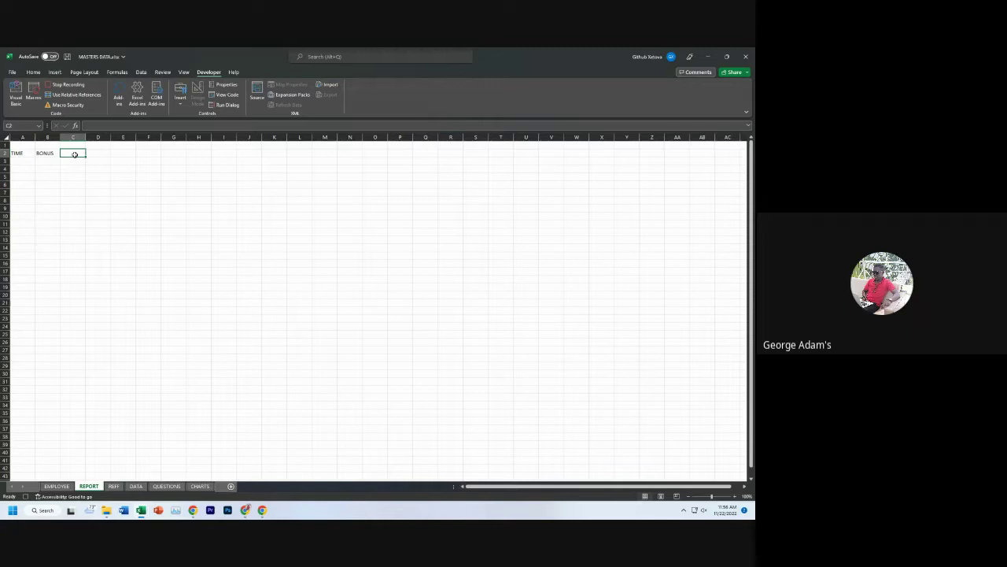
pyautogui.write('NET PAY')
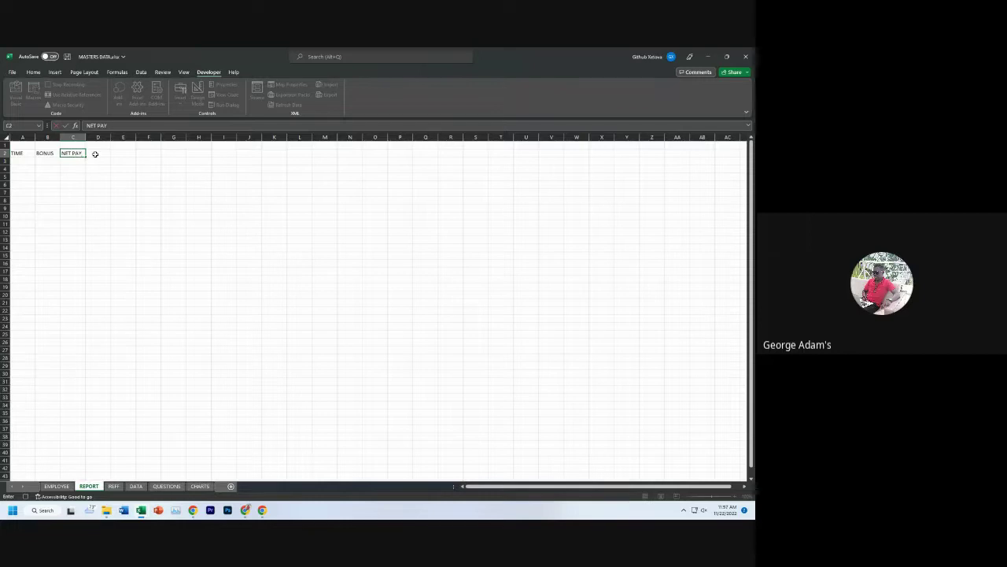
pyautogui.click(98, 184)
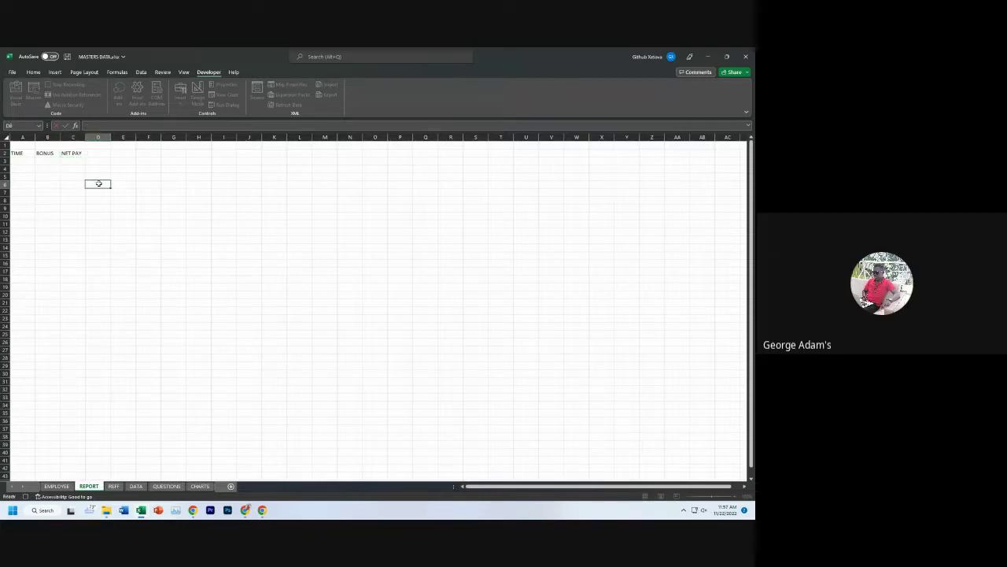
pyautogui.click(99, 153)
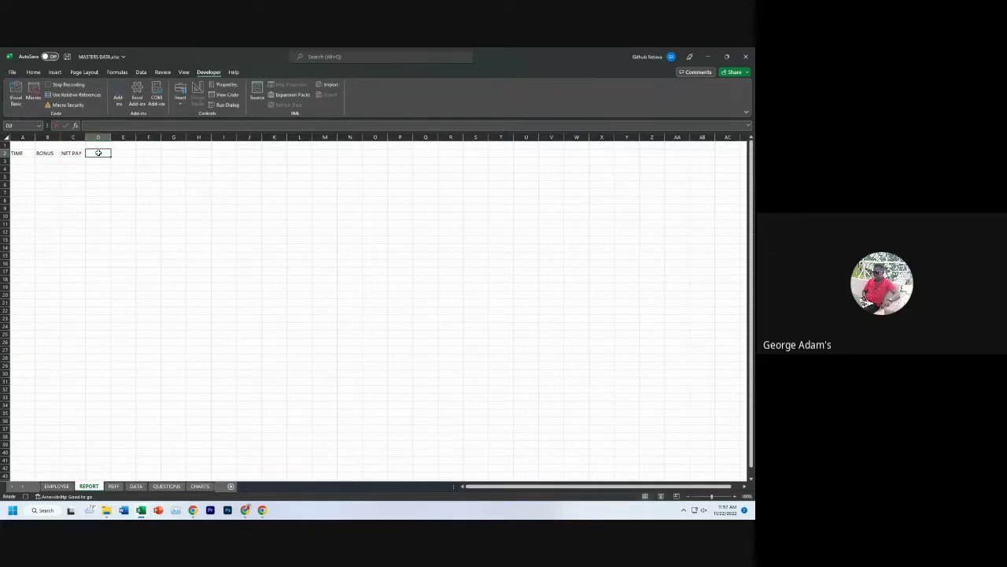
pyautogui.write('EMP')
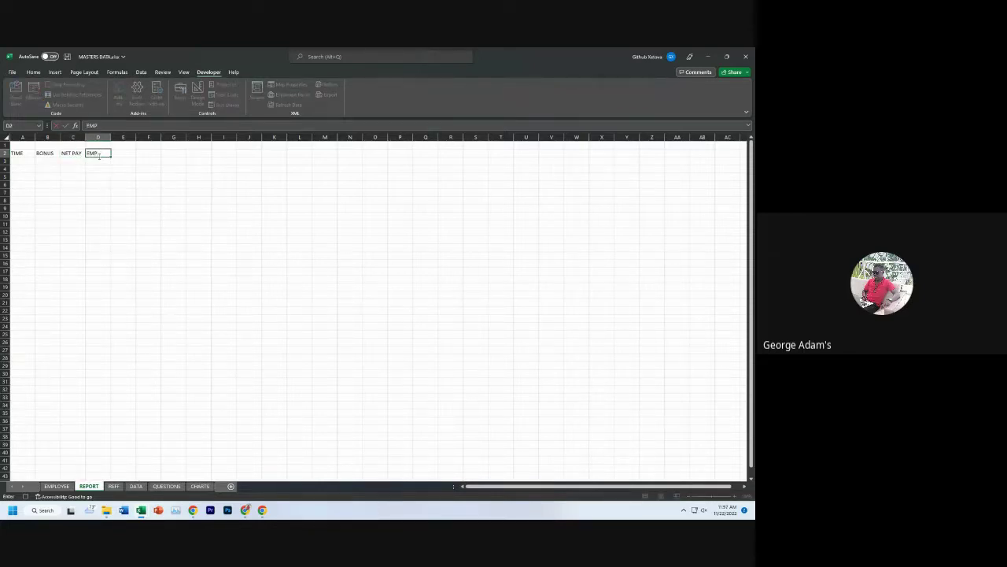
pyautogui.write('LOYEE TO BE')
pyautogui.press('BackSpace')
pyautogui.press('BackSpace')
pyautogui.press('BackSpace')
pyautogui.press('BackSpace')
pyautogui.press('BackSpace')
pyautogui.press('BackSpace')
pyautogui.press('BackSpace')
pyautogui.press('BackSpace')
pyautogui.press('BackSpace')
pyautogui.press('BackSpace')
pyautogui.press('BackSpace')
# - Enter the heading RETAINED in D2 of the REPORT sheet
pyautogui.write('RETAINED')
pyautogui.click(89, 209)
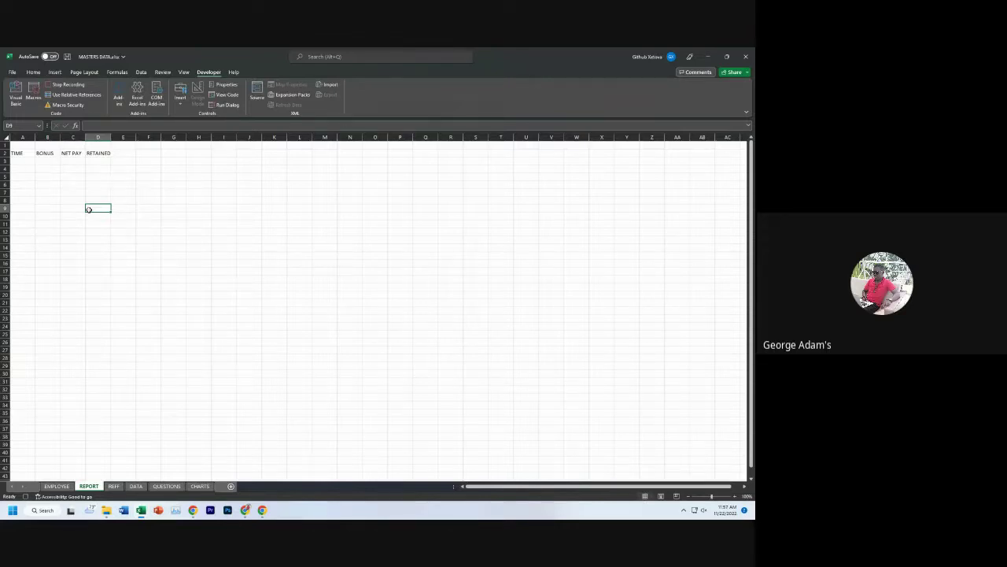
# - Check the EMPLOYEE sheet's bonus data, return to the REPORT sheet and enter JAN in A3 under the TIME heading
pyautogui.click(57, 485)
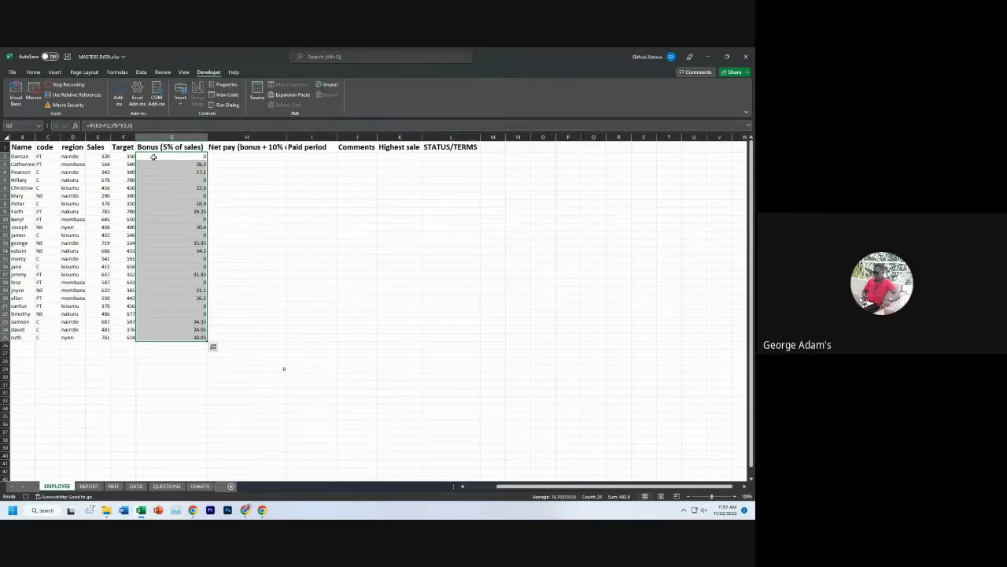
pyautogui.click(93, 486)
pyautogui.click(22, 161)
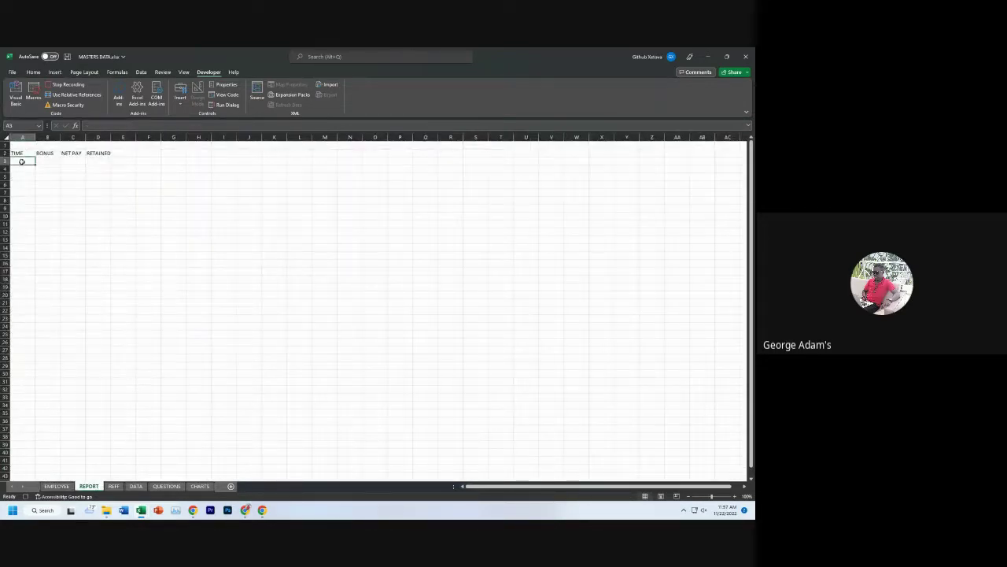
pyautogui.write('JAN')
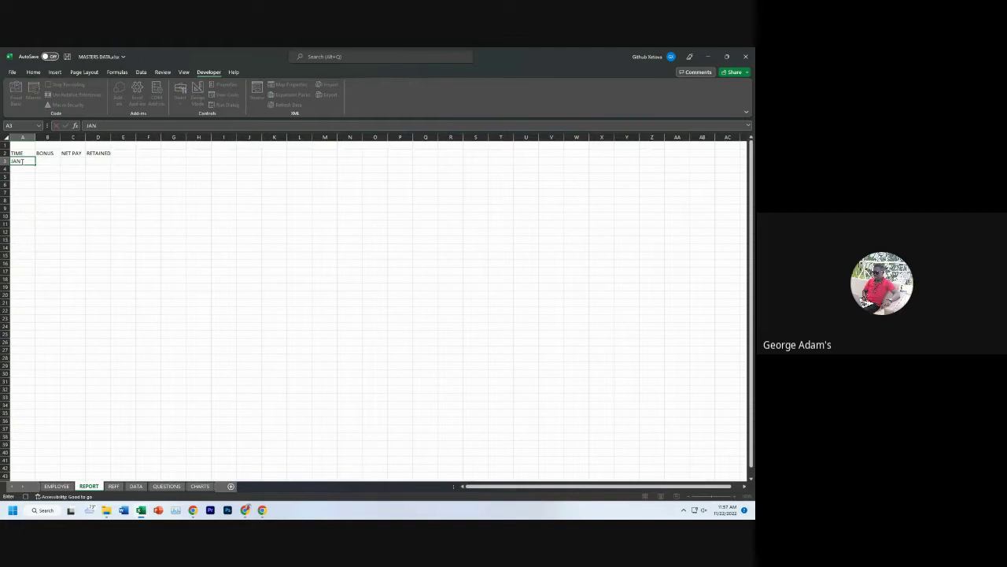
pyautogui.click(48, 183)
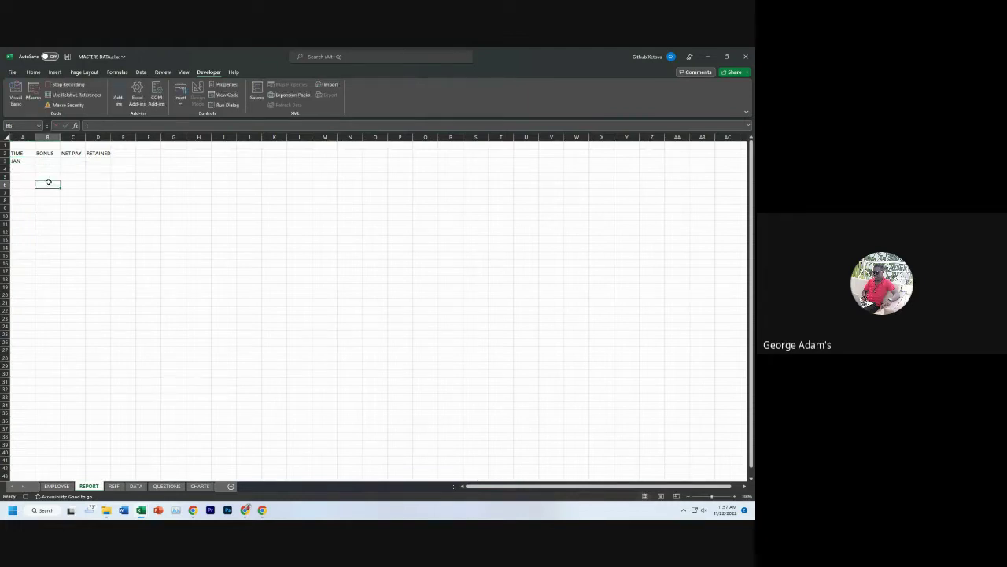
# - Total the EMPLOYEE sheet's bonuses G2:G25 with a SUM formula in B3 of the REPORT sheet
pyautogui.click(50, 160)
pyautogui.write('=')
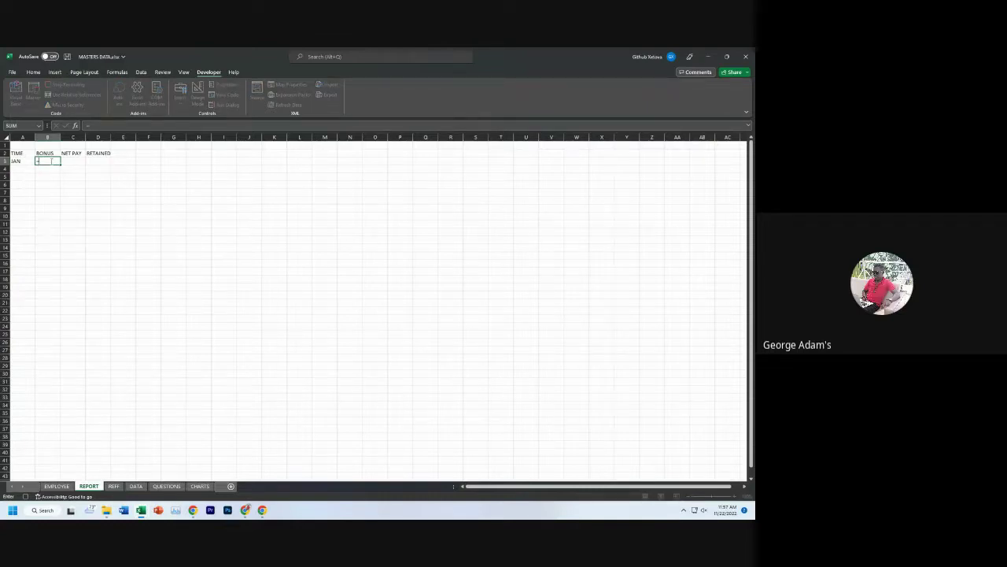
pyautogui.write('SUM')
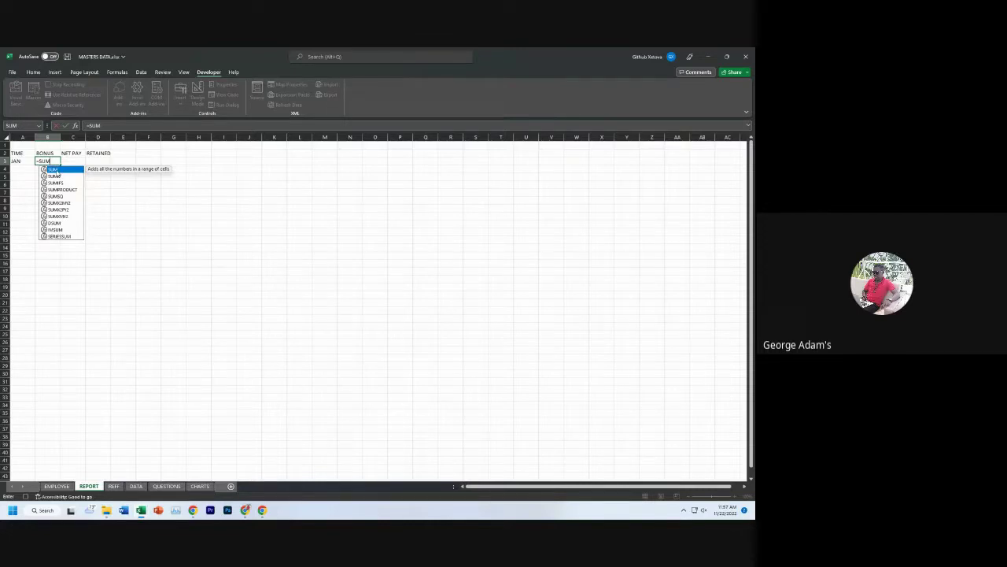
pyautogui.doubleClick(54, 169)
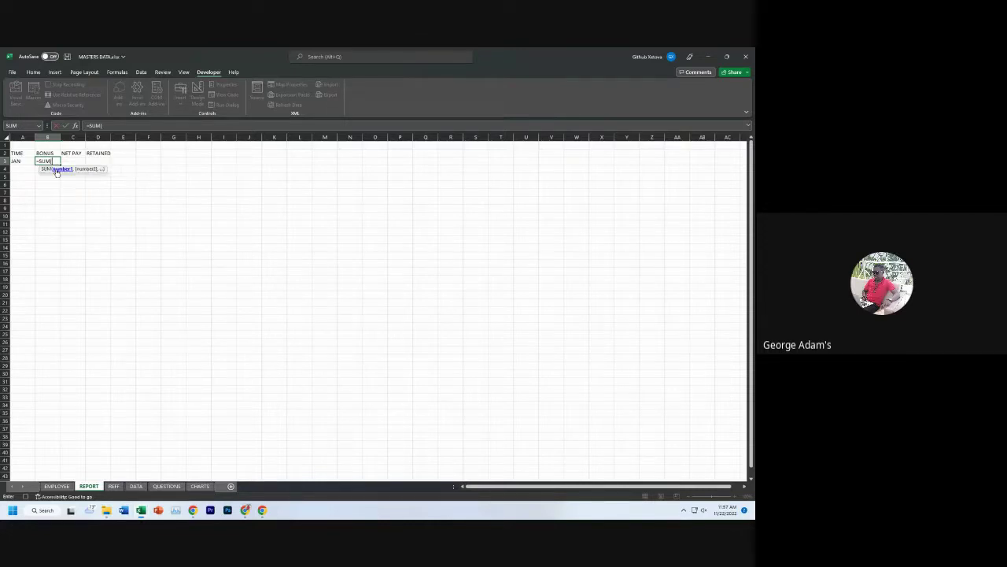
pyautogui.click(57, 485)
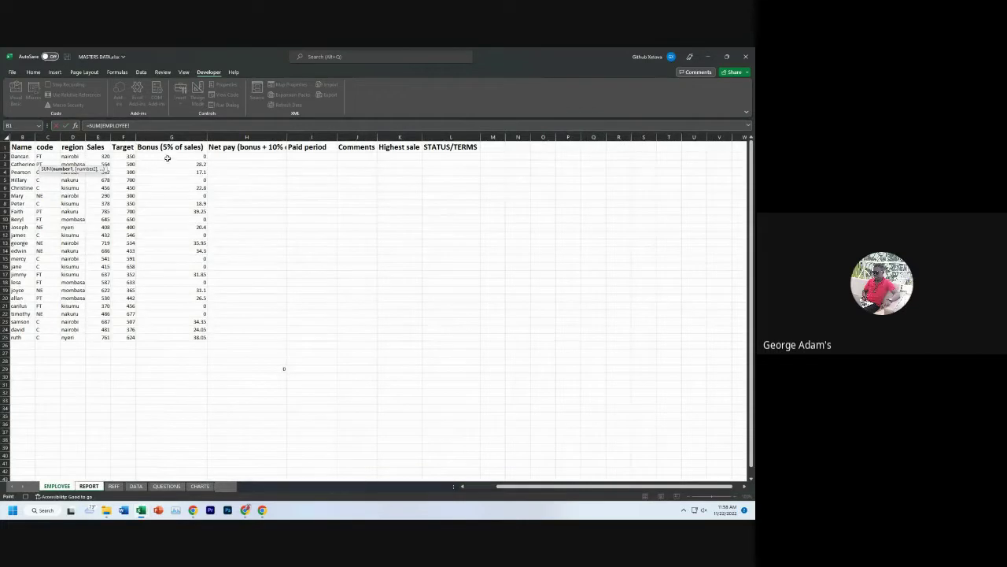
pyautogui.moveTo(167, 158); pyautogui.dragTo(153, 334)
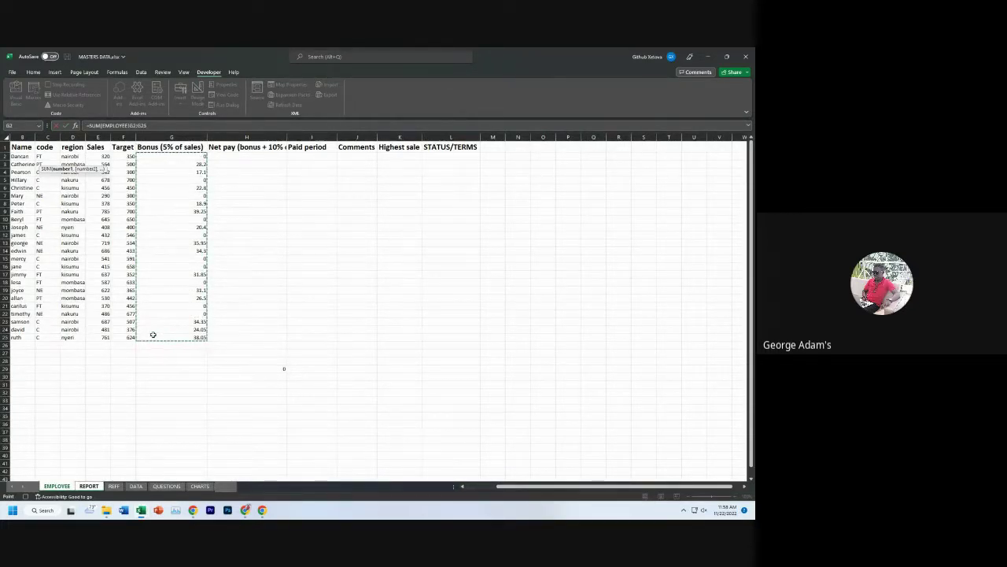
pyautogui.press('Return')
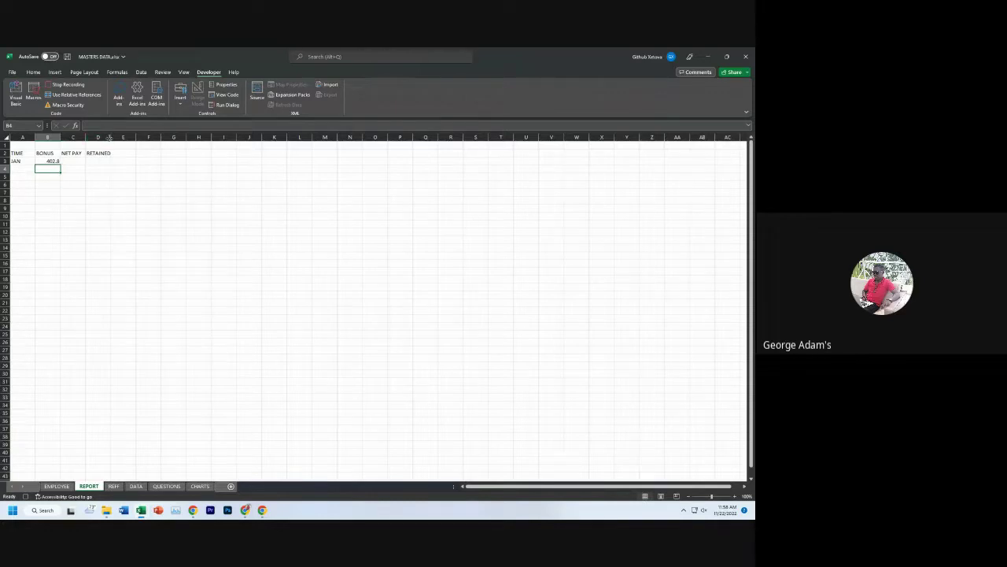
# - Widen the RETAINED column on the REPORT sheet and the Net pay (bonus + 10% of sale) column on the EMPLOYEE sheet
pyautogui.moveTo(110, 137); pyautogui.dragTo(120, 137)
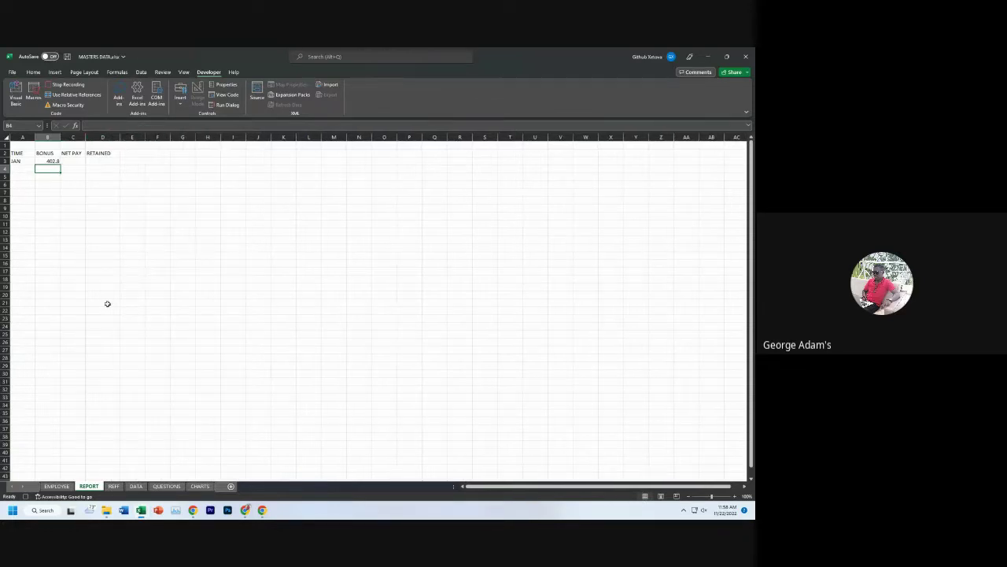
pyautogui.click(57, 485)
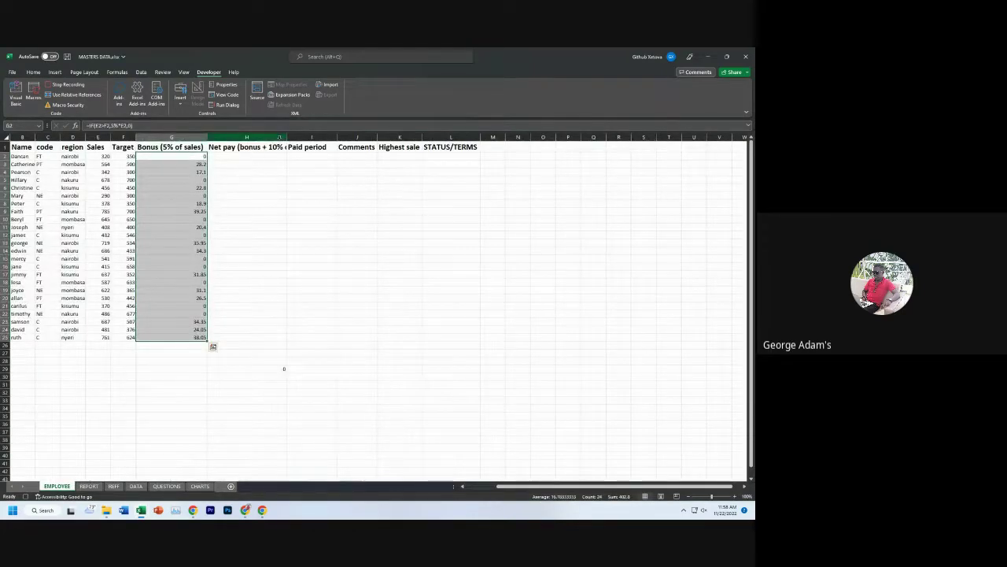
pyautogui.moveTo(285, 137); pyautogui.dragTo(329, 137)
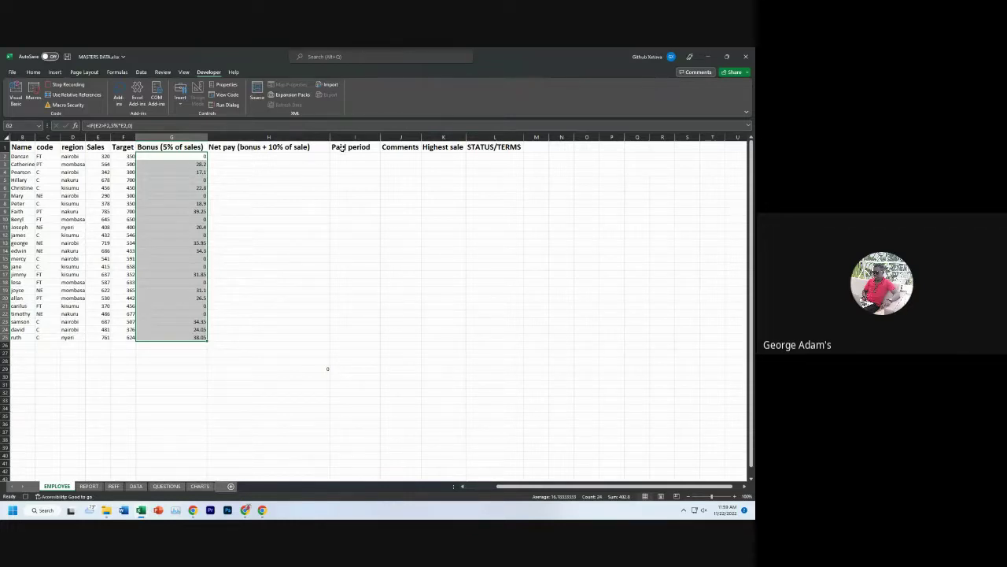
# - Enter the net pay formula =IF(G2>0,G2+10%*E2,0) in H2 of the EMPLOYEE sheet
pyautogui.click(262, 156)
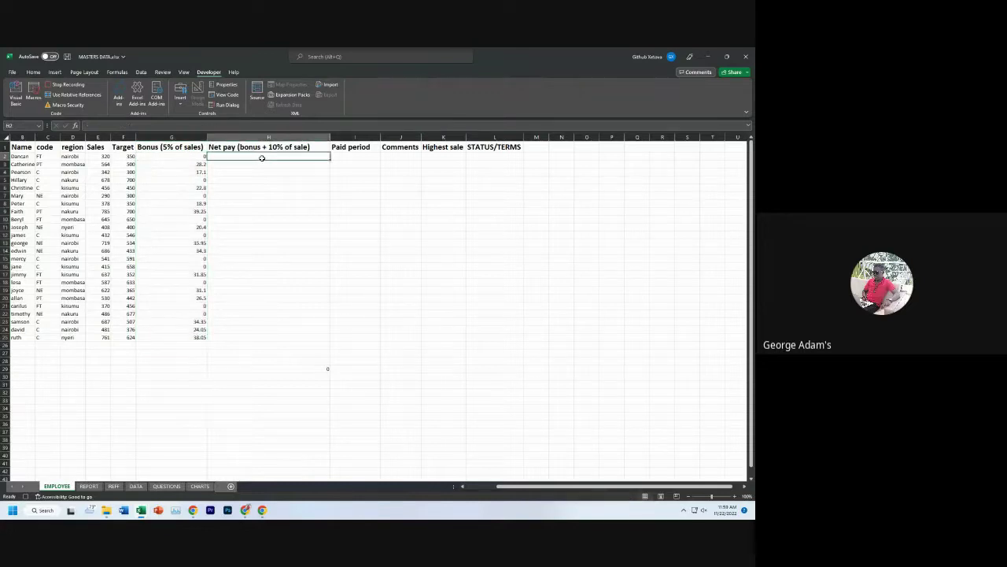
pyautogui.write('=IF')
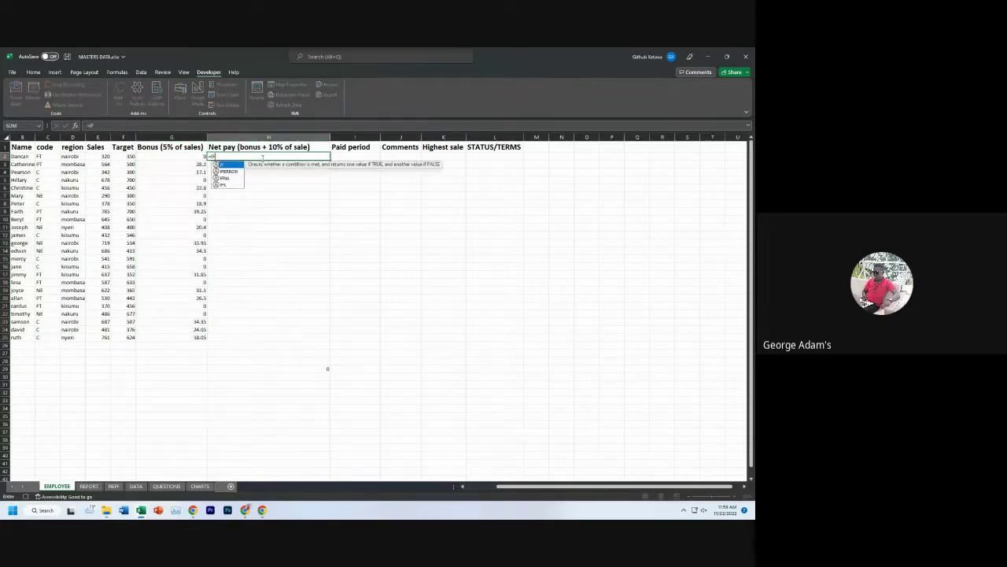
pyautogui.doubleClick(222, 166)
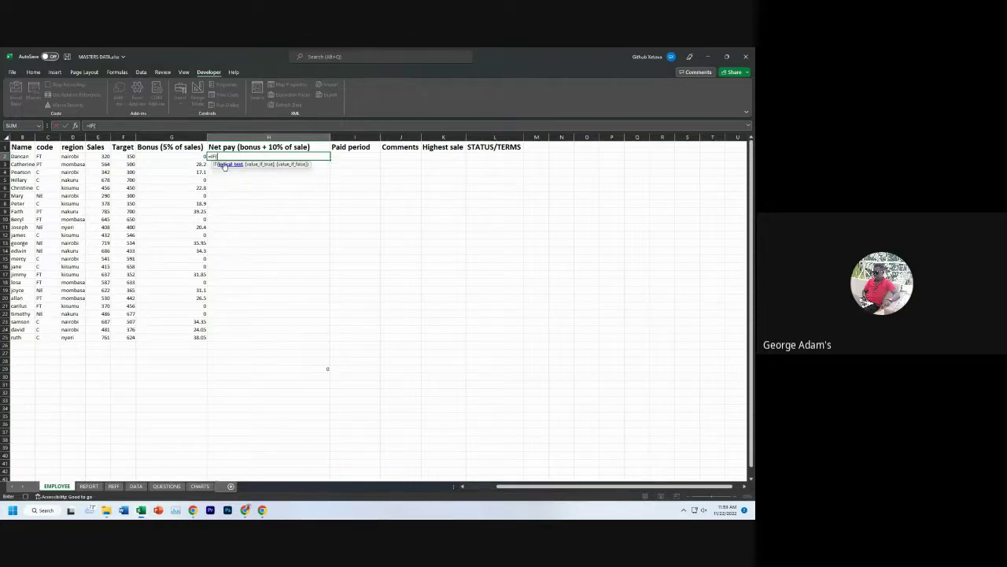
pyautogui.click(180, 157)
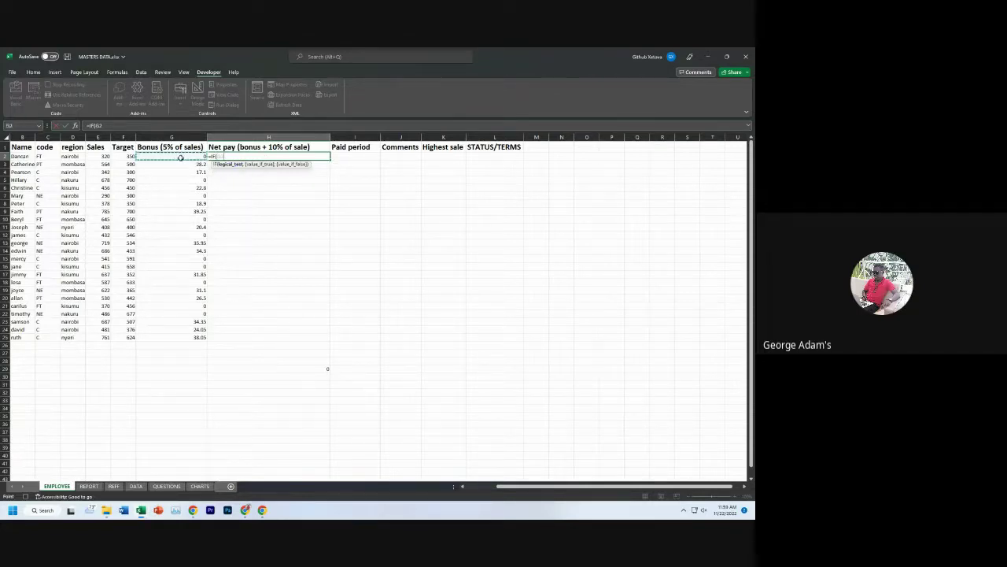
pyautogui.write('>0,')
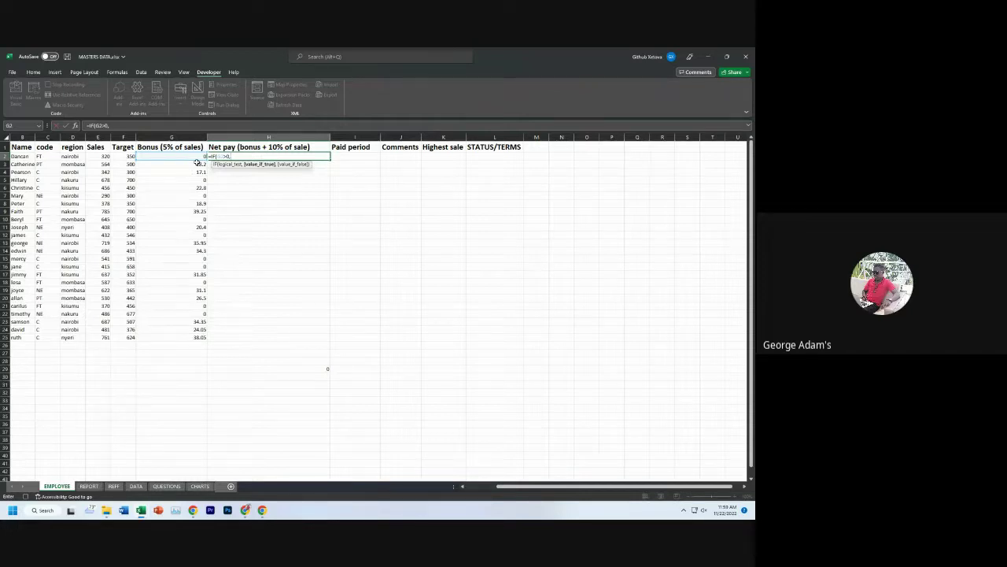
pyautogui.click(174, 156)
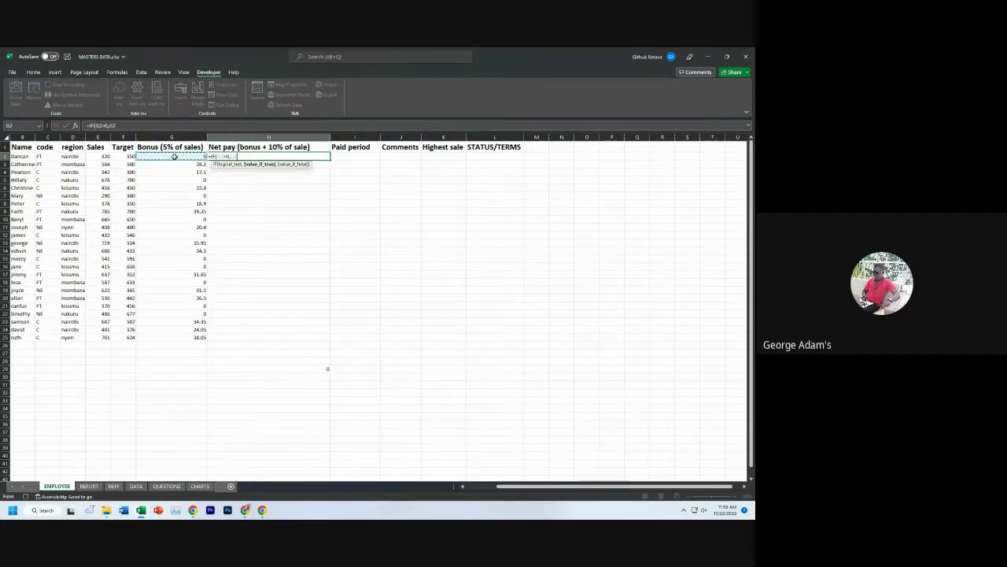
pyautogui.write('+10%')
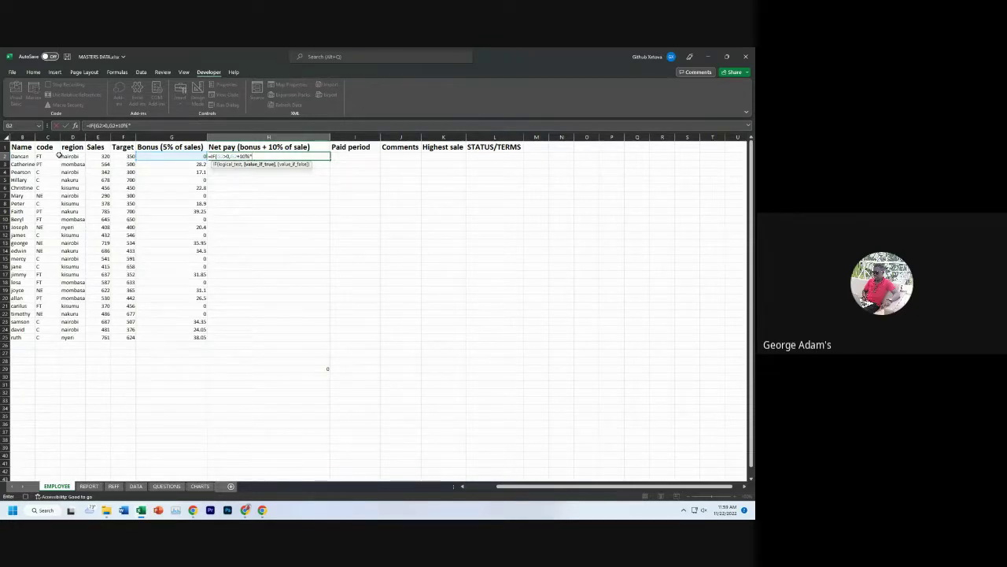
pyautogui.write('*')
pyautogui.click(103, 156)
pyautogui.write(',0')
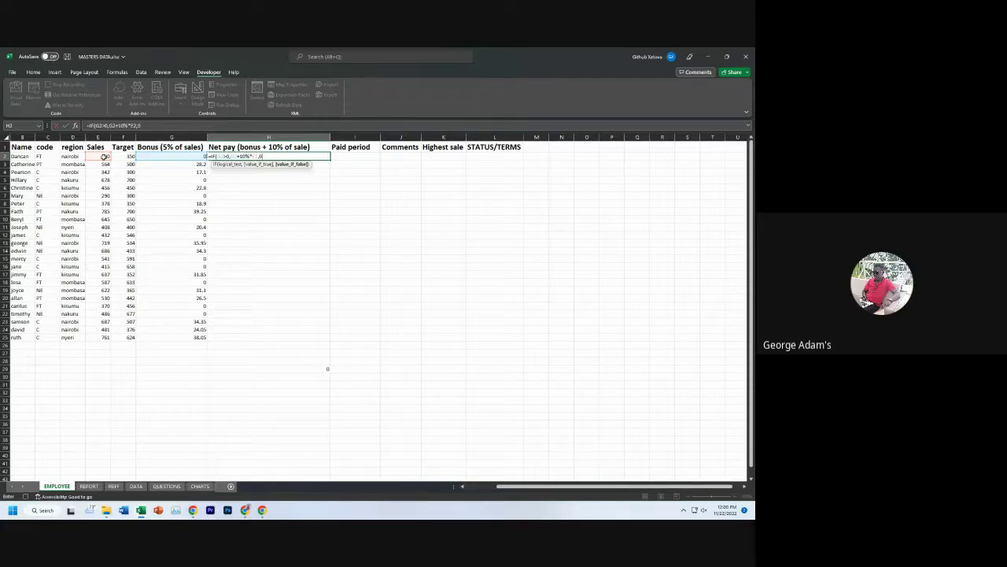
pyautogui.press('Return')
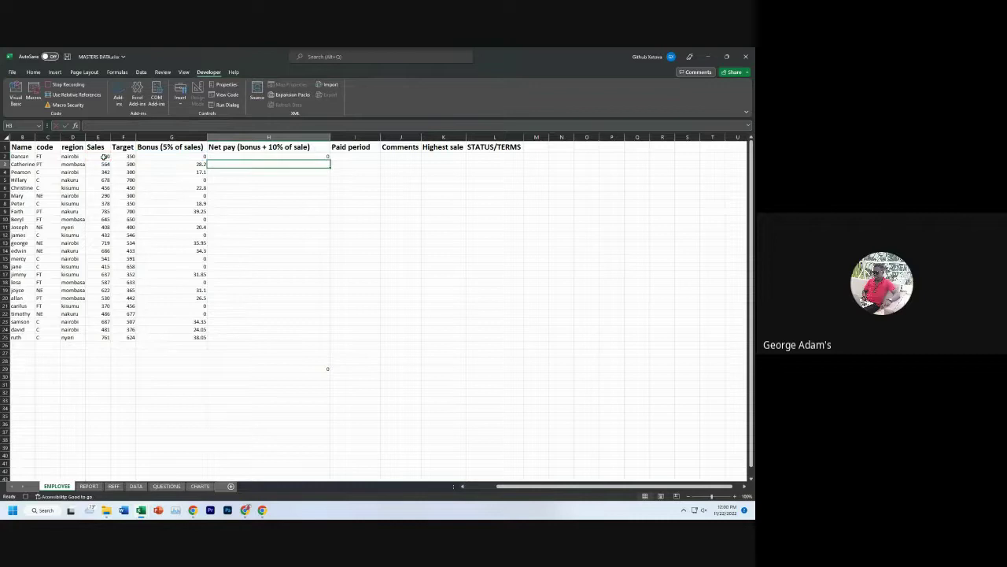
# - Fill the net pay formula in H2 down to H25 and select the total cell H29
pyautogui.click(257, 156)
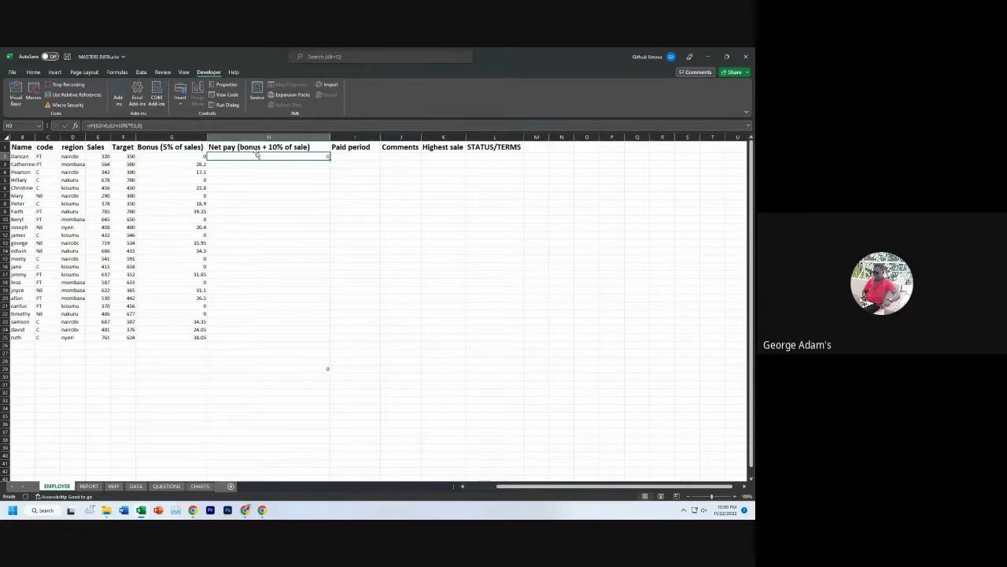
pyautogui.moveTo(331, 159); pyautogui.dragTo(315, 341)
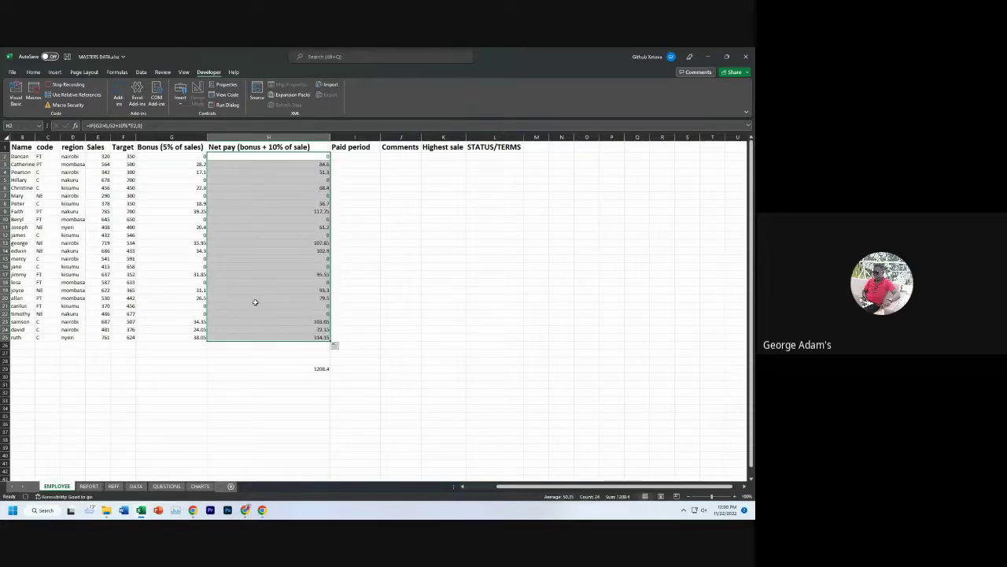
pyautogui.click(321, 368)
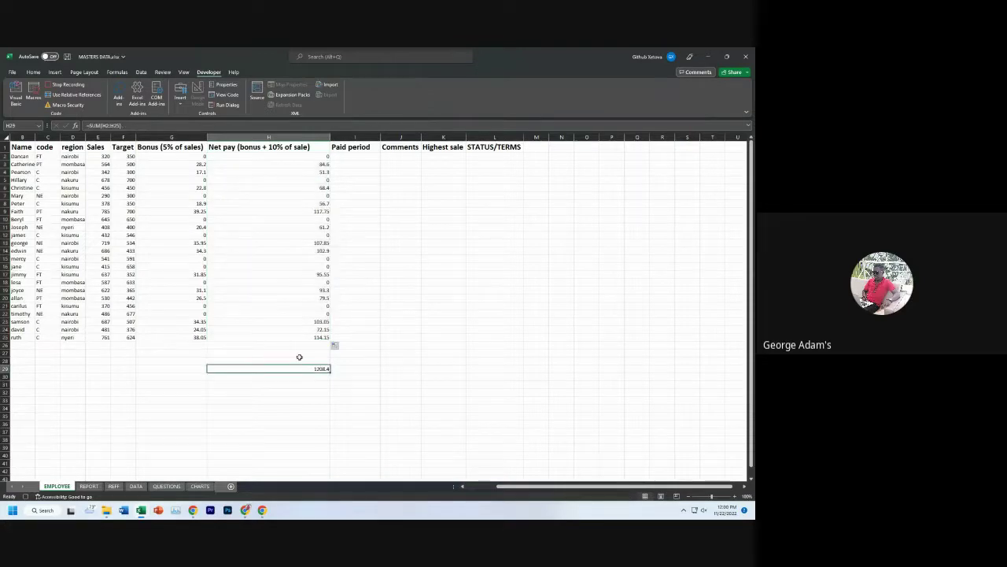
# - Clear the SUM formula from total cell H29 below the Net pay column on the EMPLOYEE sheet
pyautogui.click(128, 126)
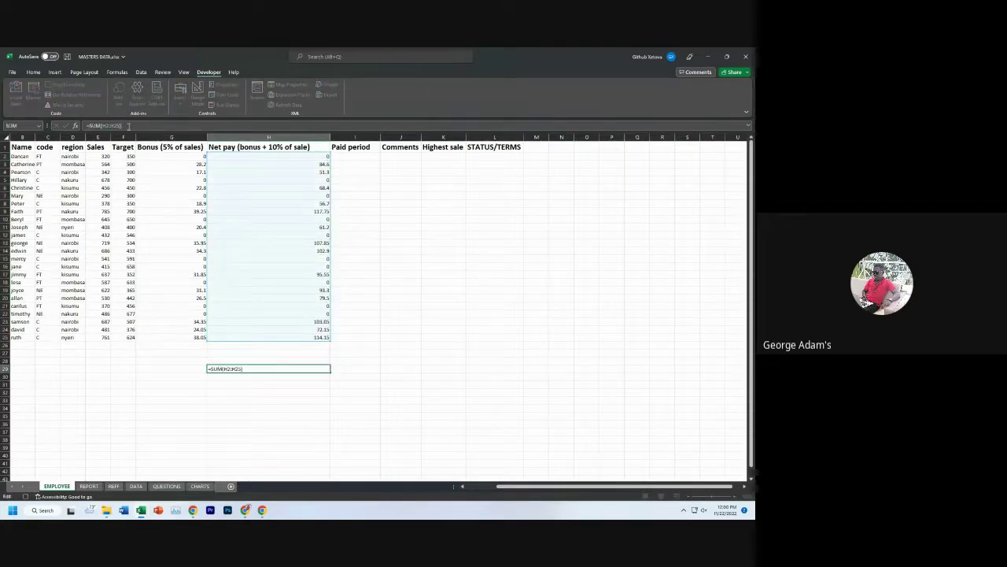
pyautogui.press('BackSpace')
pyautogui.press('BackSpace')
pyautogui.press('BackSpace')
pyautogui.press('BackSpace')
pyautogui.press('BackSpace')
pyautogui.press('BackSpace')
pyautogui.press('BackSpace')
pyautogui.press('BackSpace')
pyautogui.press('BackSpace')
pyautogui.press('BackSpace')
pyautogui.press('BackSpace')
pyautogui.press('BackSpace')
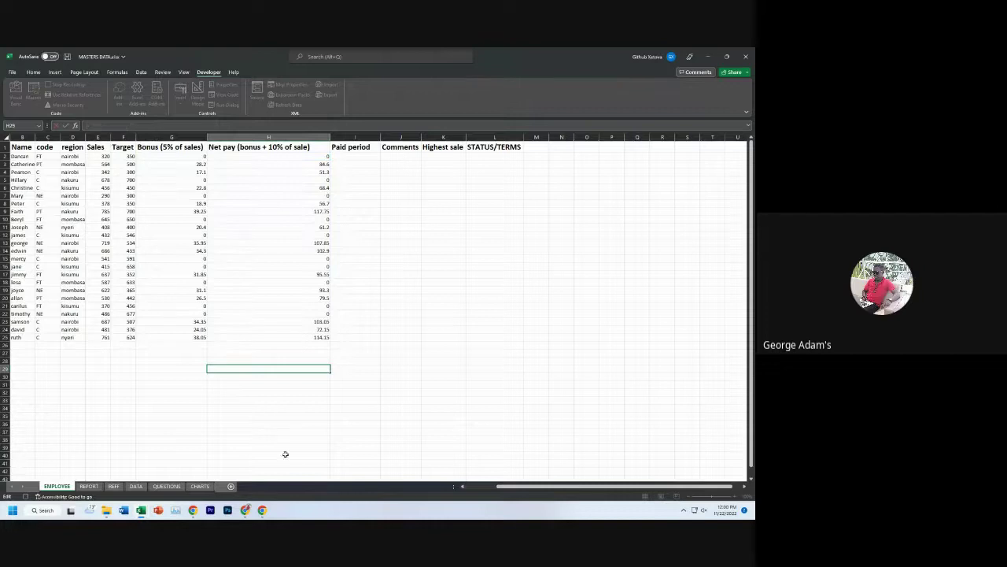
pyautogui.click(272, 423)
# - Total the EMPLOYEE sheet's net pay H2:H25 with a SUM formula in C3 of the REPORT sheet
pyautogui.click(89, 486)
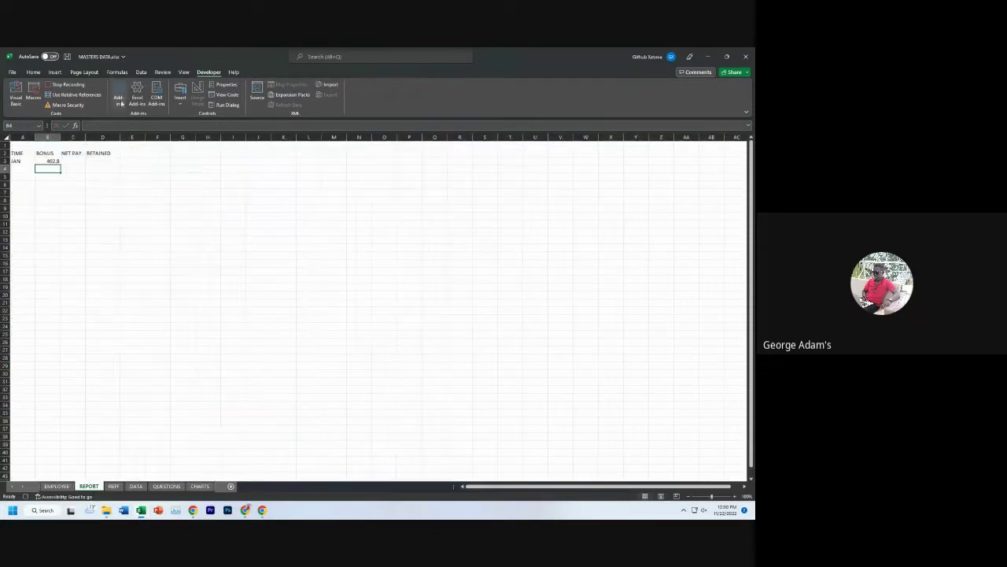
pyautogui.click(74, 160)
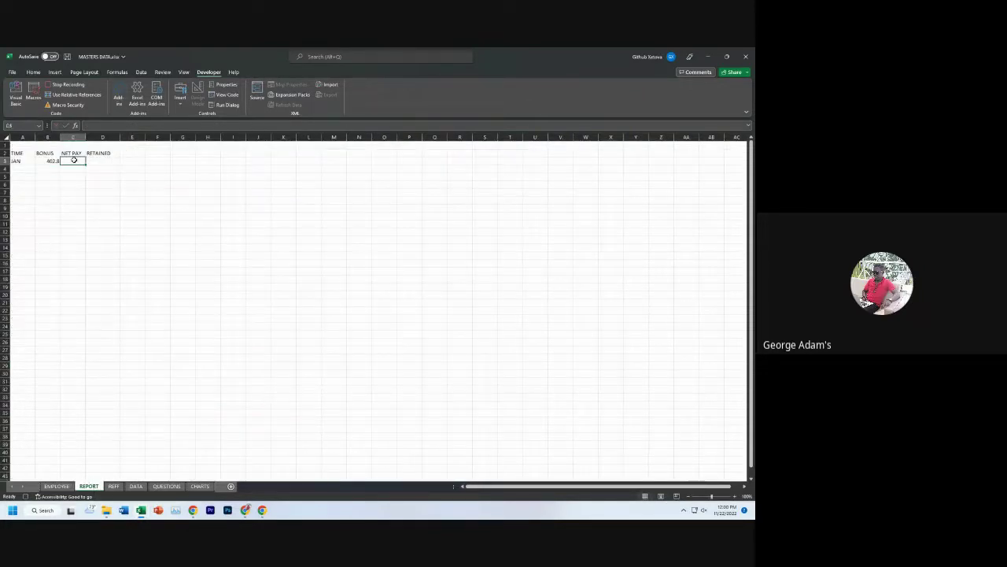
pyautogui.write('=SUM')
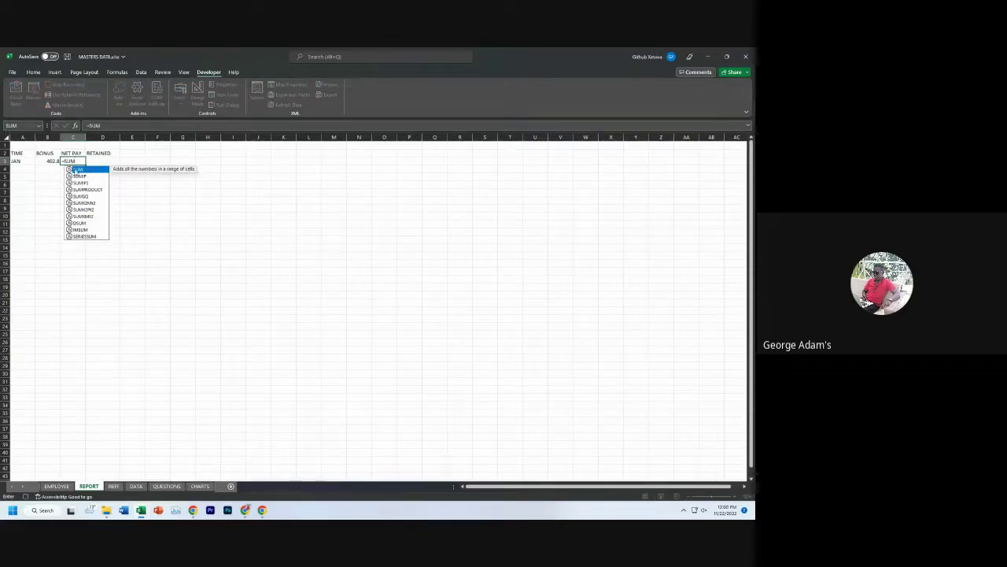
pyautogui.write('(')
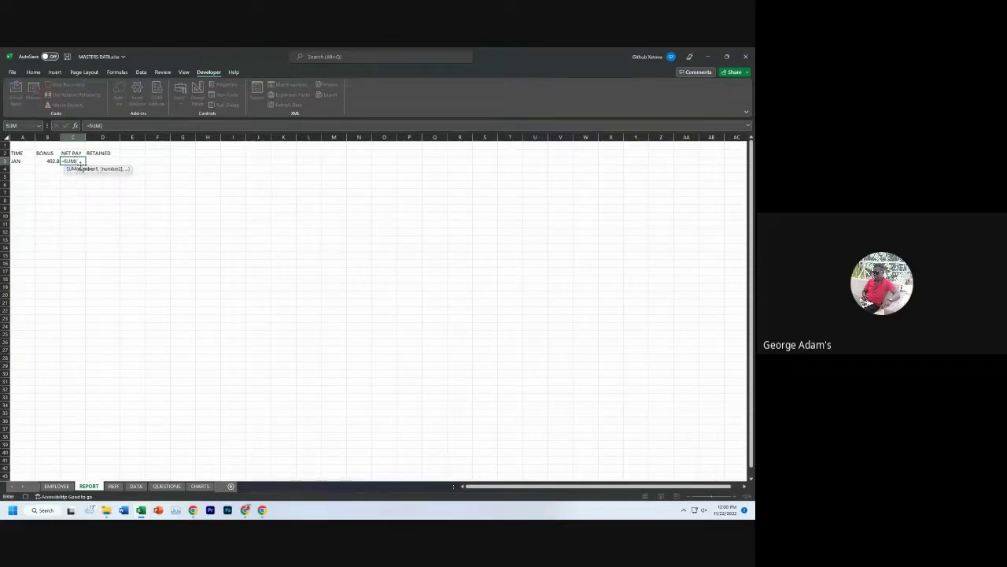
pyautogui.click(60, 486)
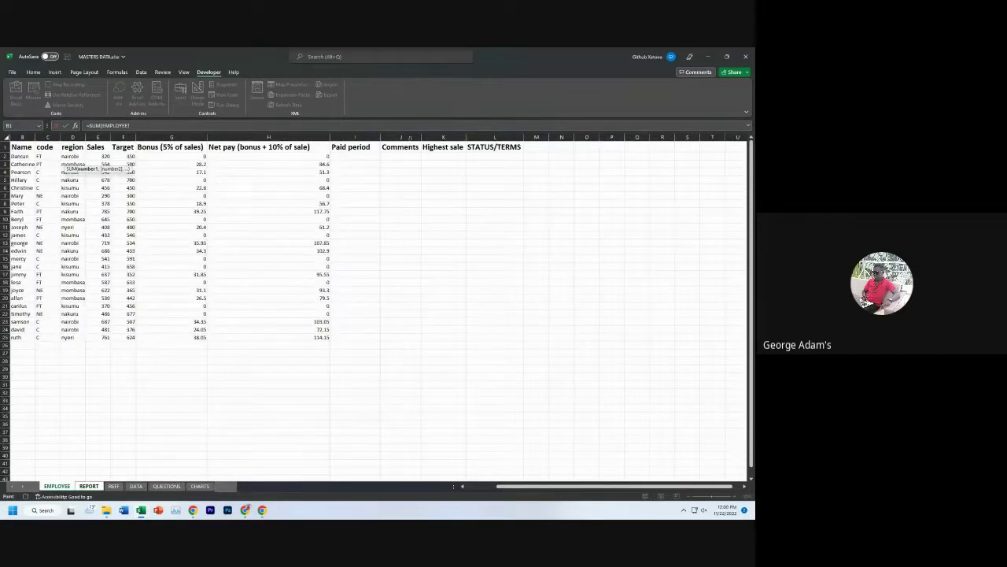
pyautogui.moveTo(272, 155); pyautogui.dragTo(274, 334)
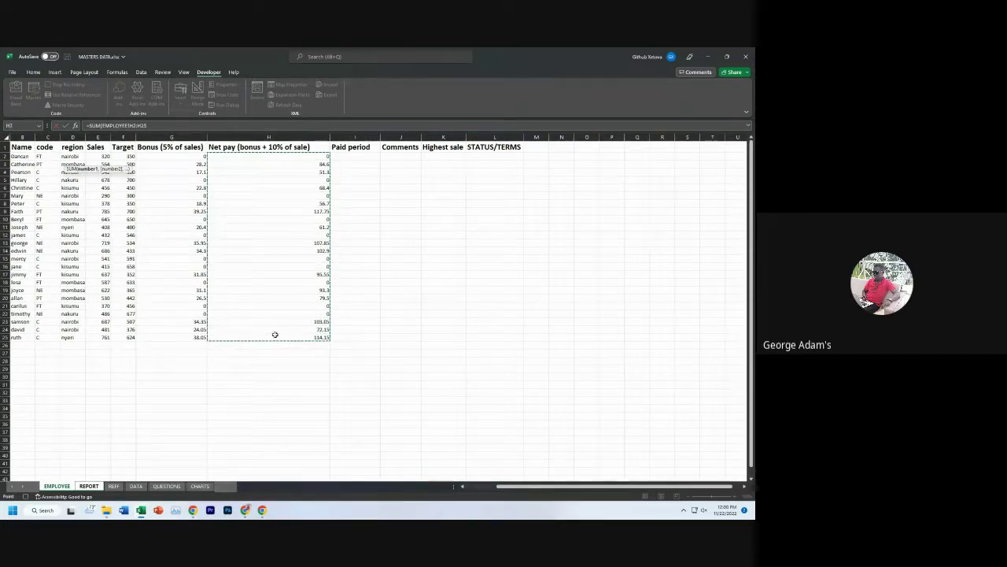
pyautogui.press('Return')
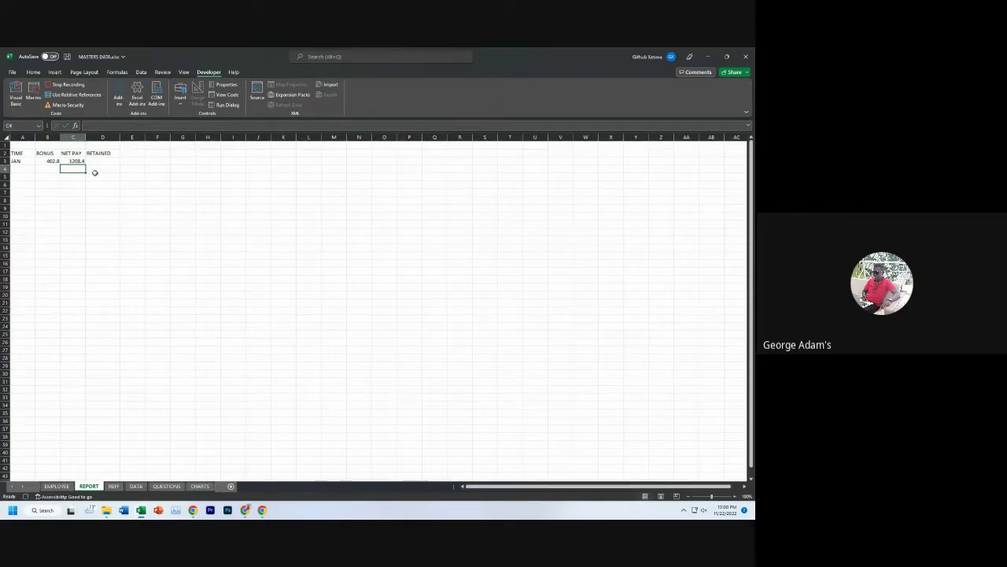
# - Return to the EMPLOYEE sheet and switch to the other open window
pyautogui.click(48, 486)
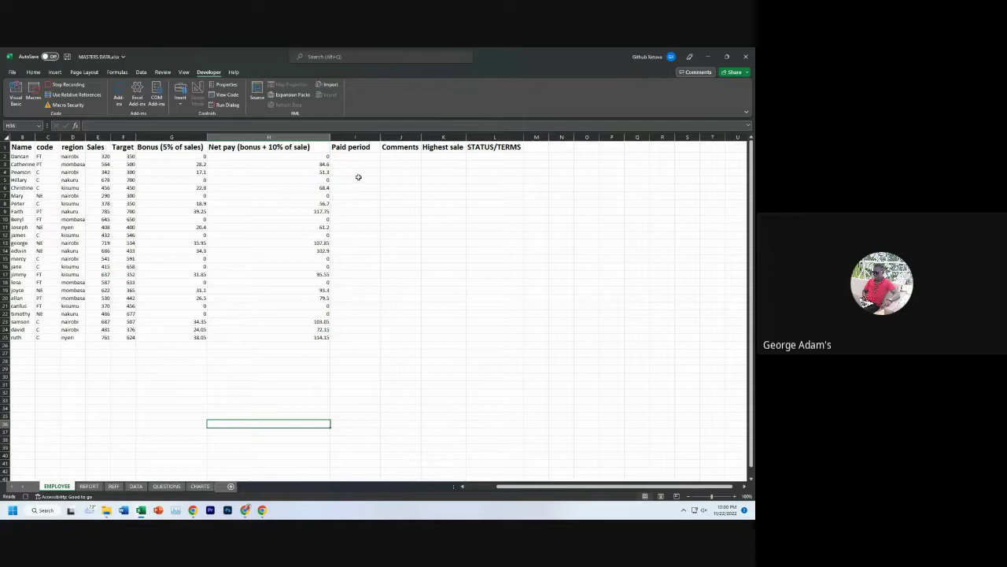
pyautogui.hotkey('alt', 'Tab')
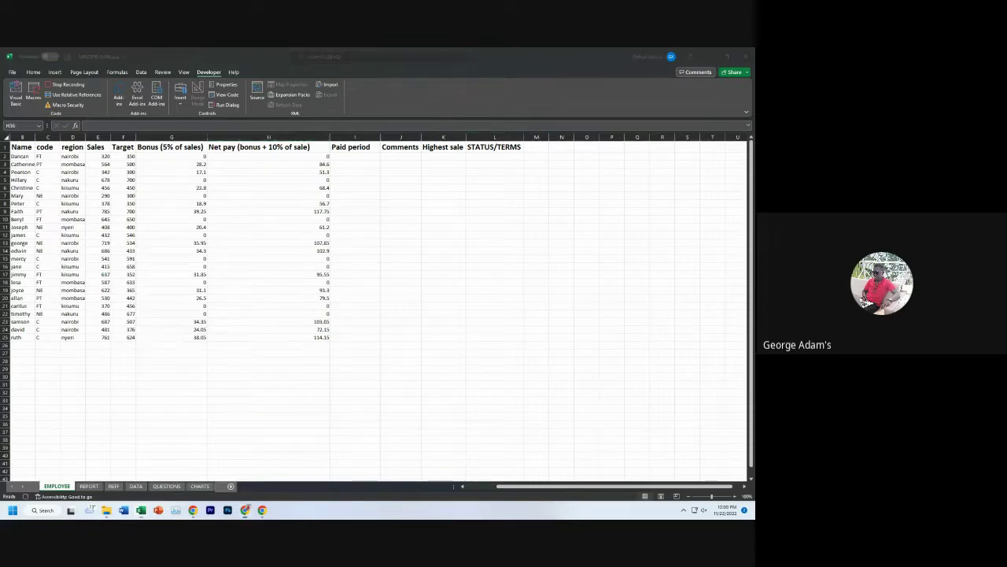